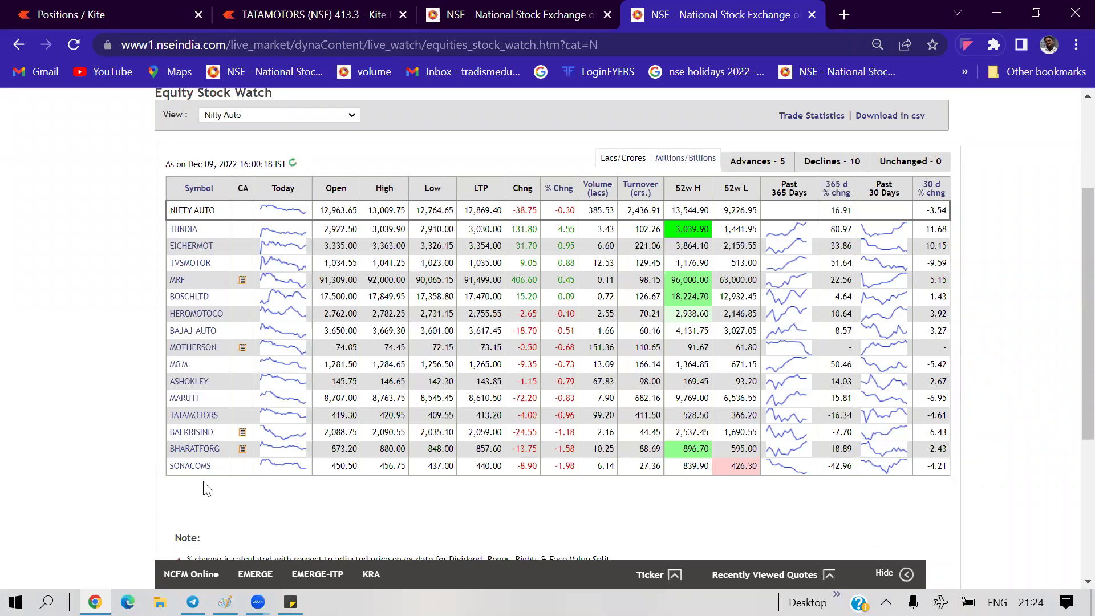
Step: Show the Nifty Pharma stocks in the Equity Stock Watch and examine the list of symbols
click(352, 114)
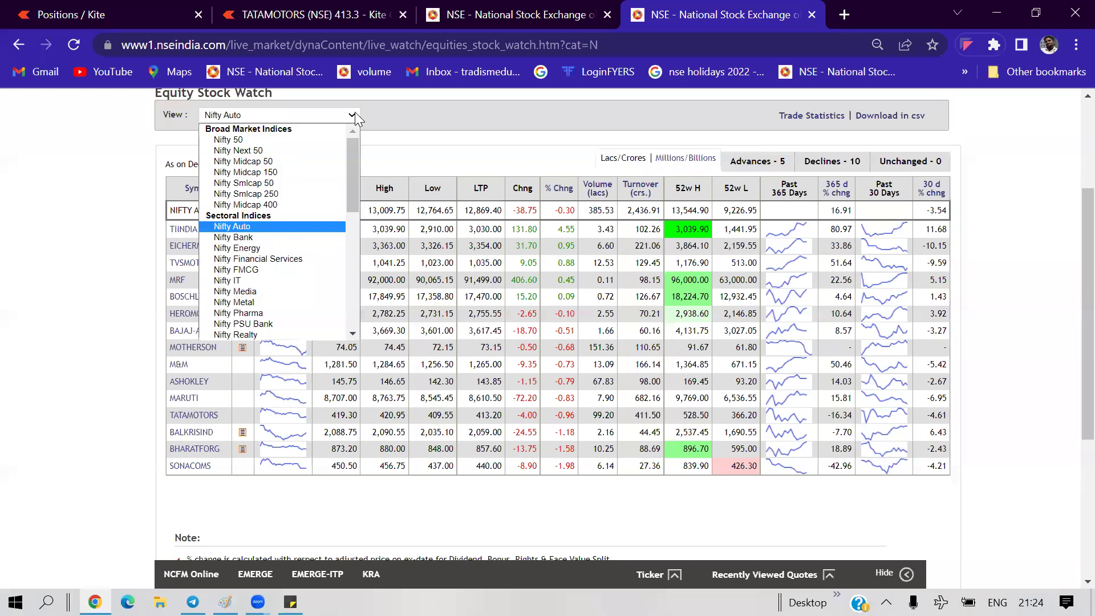
click(278, 311)
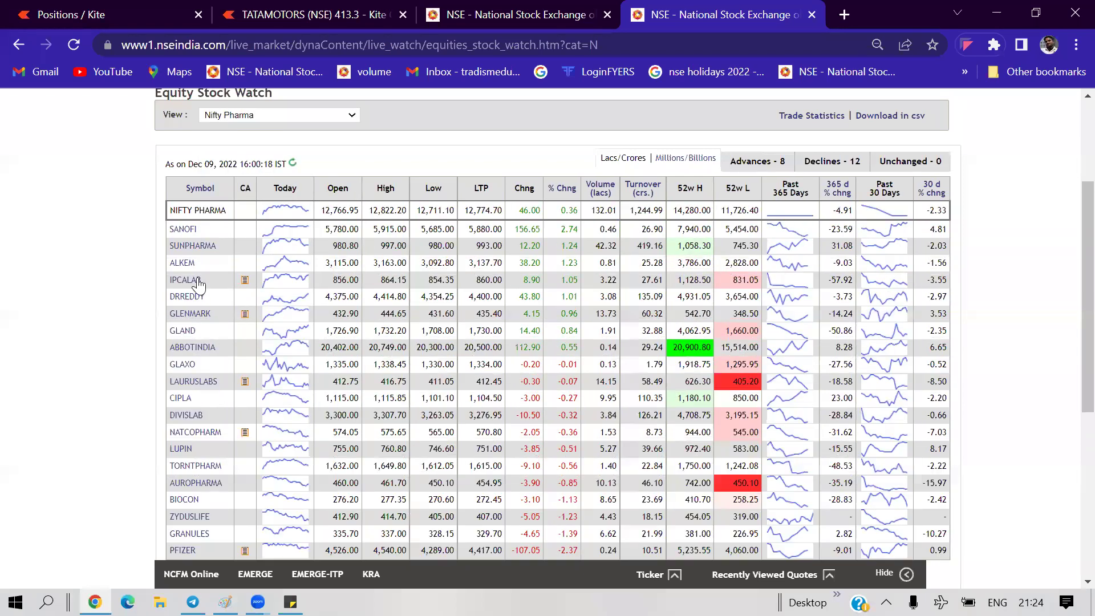
scroll(242, 324, down, 3)
scroll(248, 364, up, 4)
drag(203, 231, 167, 234)
drag(217, 244, 259, 371)
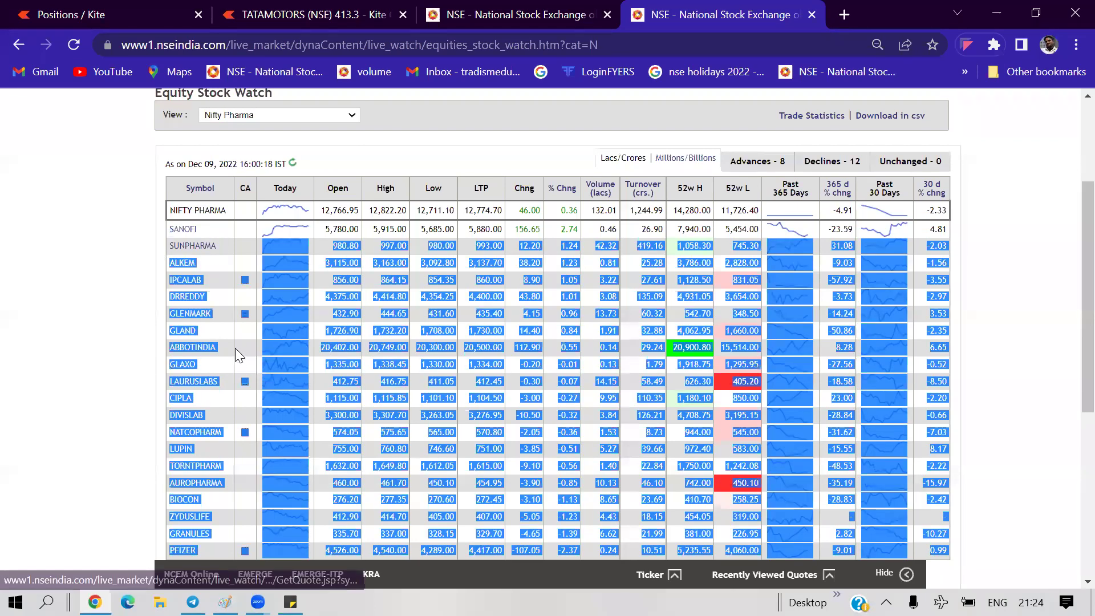
click(209, 297)
drag(217, 236, 349, 416)
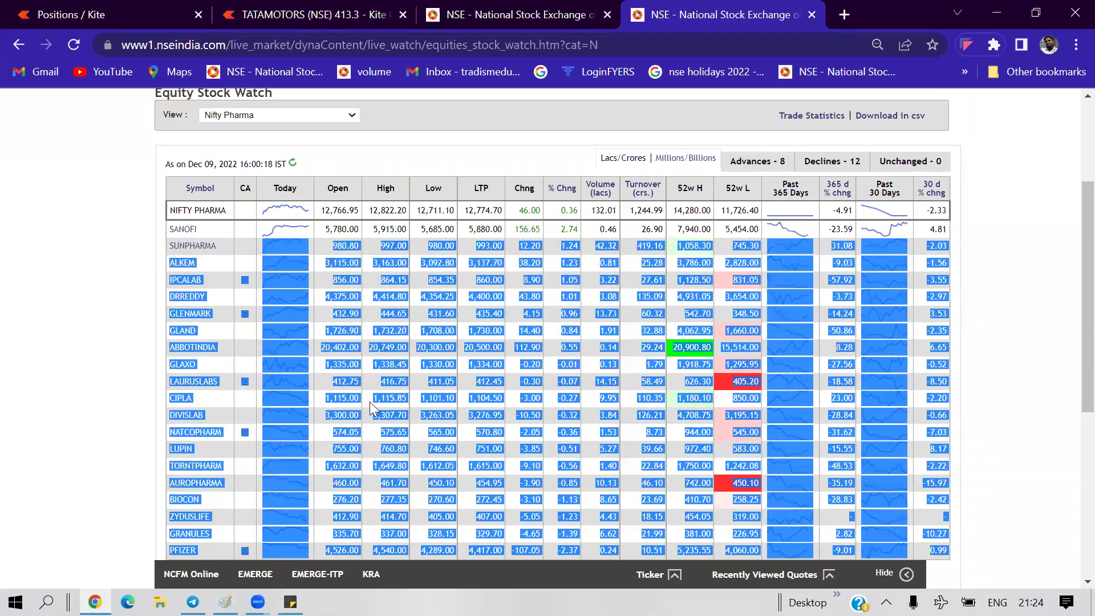
click(216, 405)
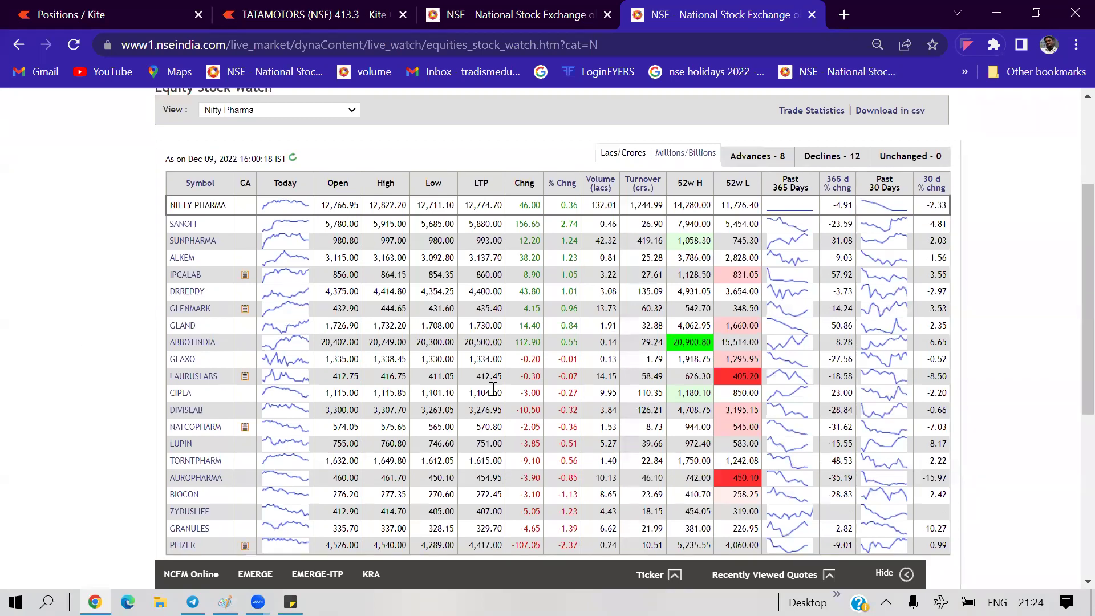
scroll(491, 391, down, 7)
scroll(491, 391, up, 10)
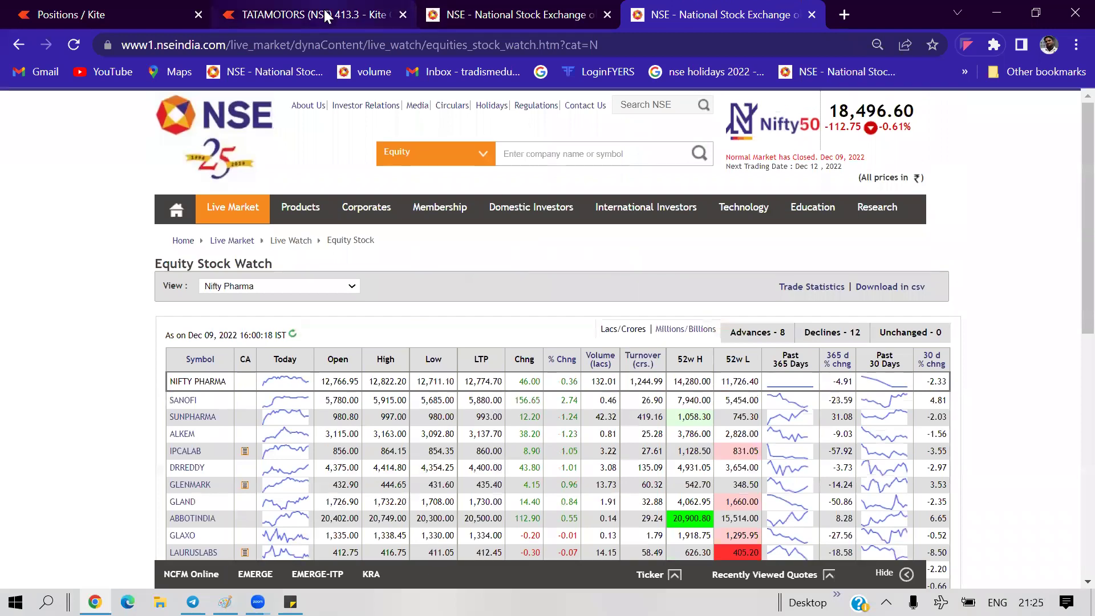
click(276, 15)
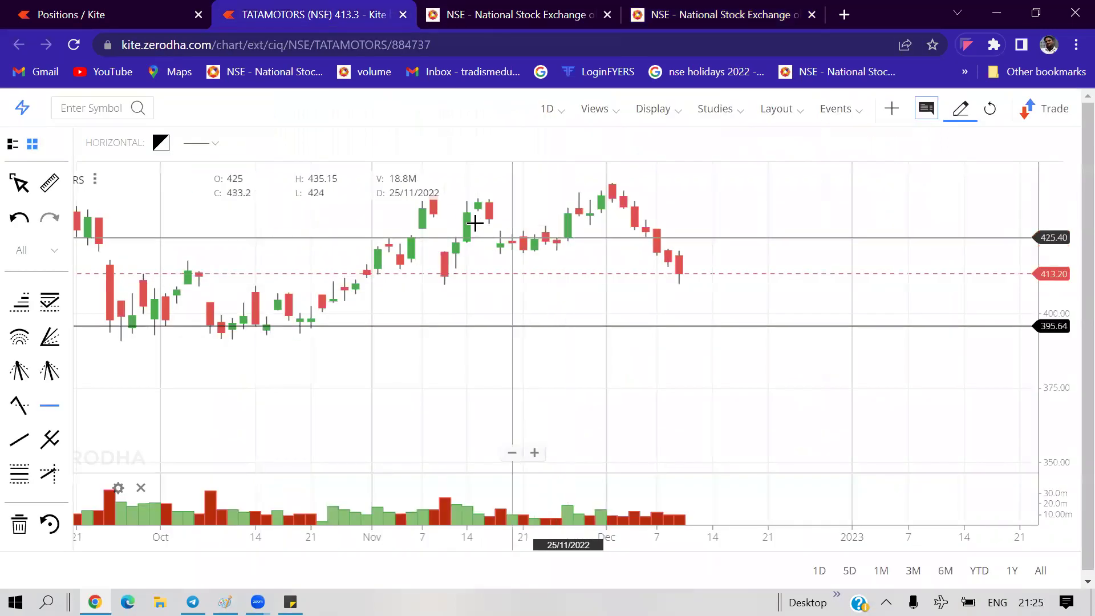
click(511, 6)
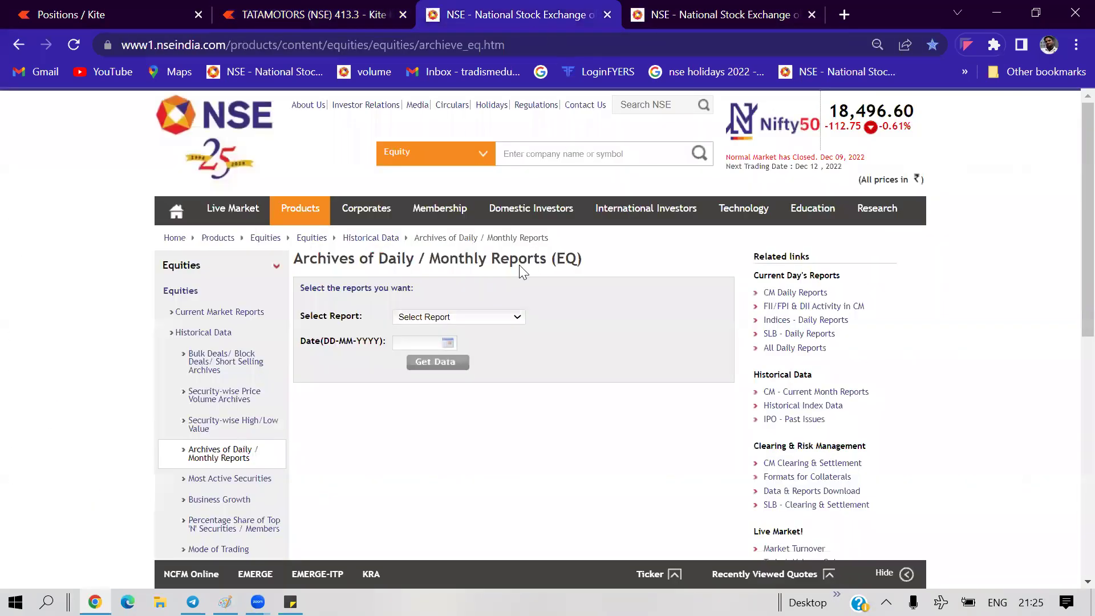
click(694, 14)
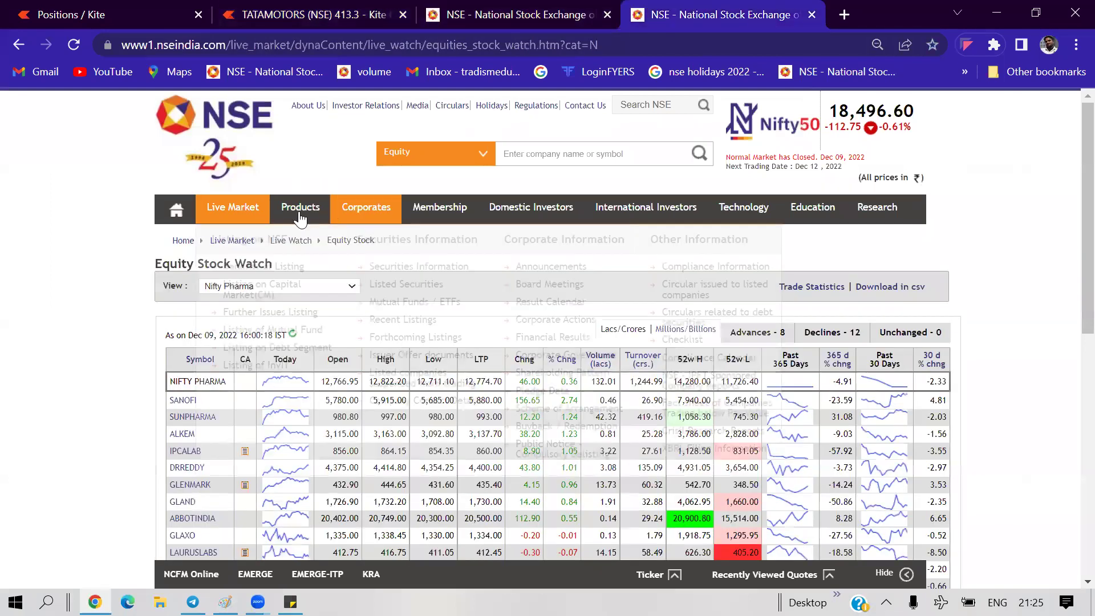
Step: Download the Nifty 50 stock watch as a CSV file and open data.csv in Excel
click(349, 286)
click(300, 311)
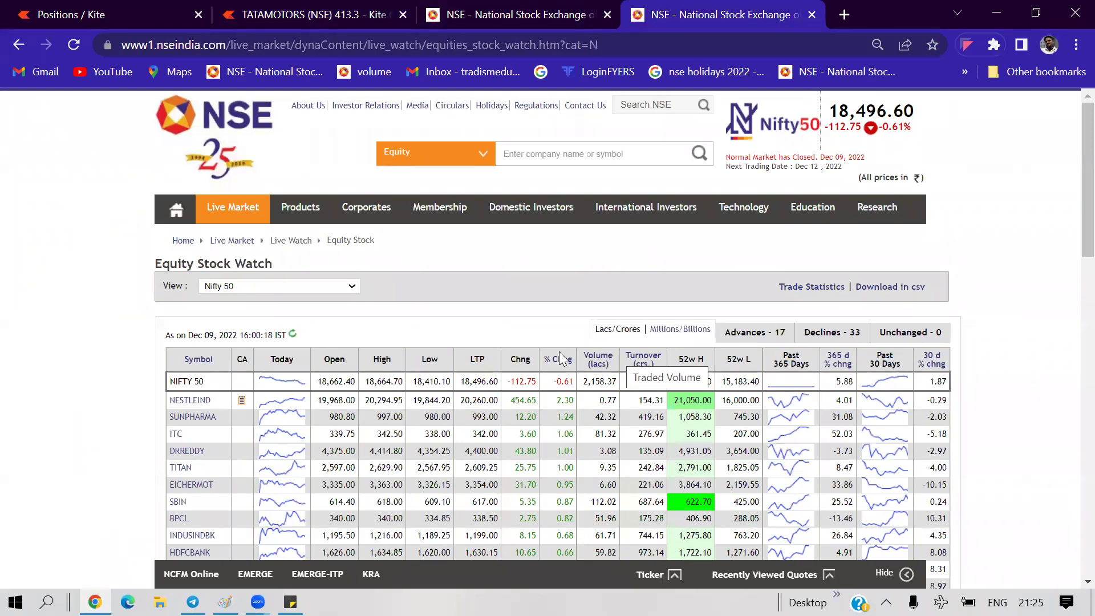
click(893, 291)
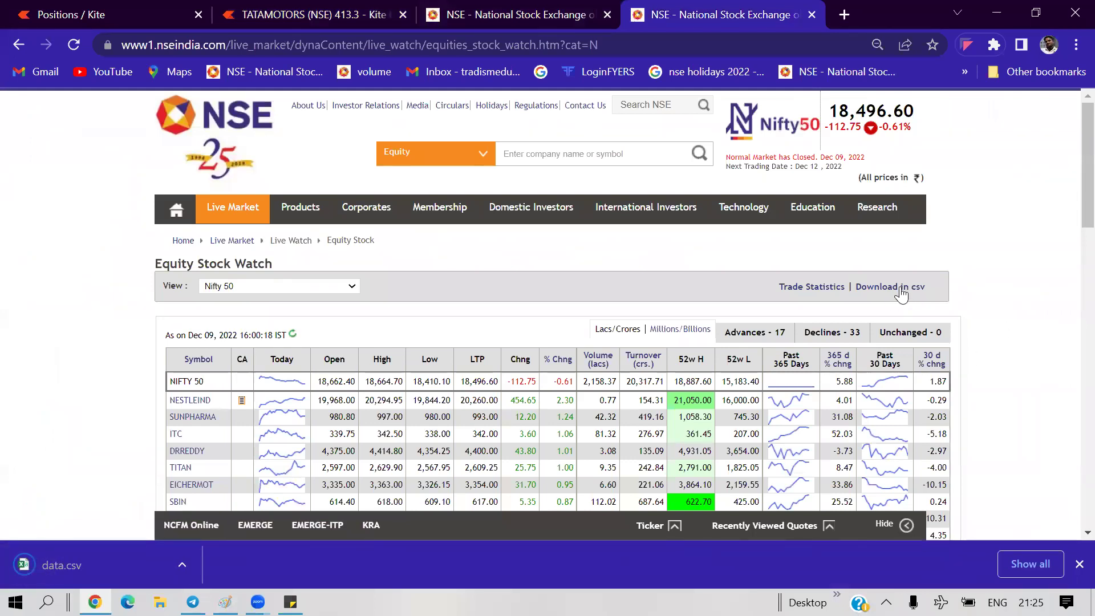
click(70, 562)
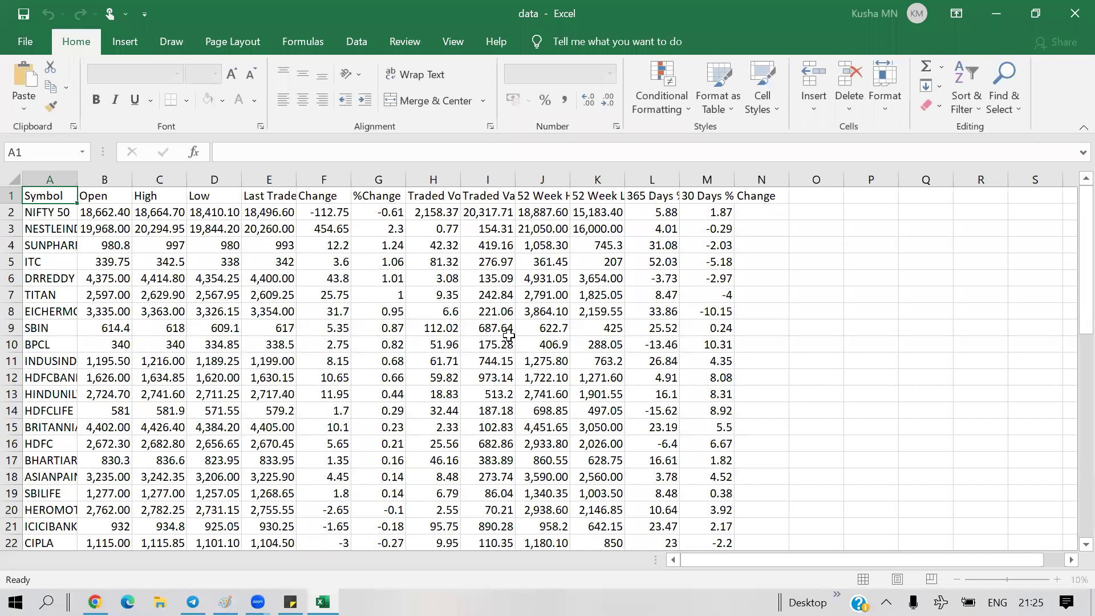
Step: Clear the contents of columns B to N and autofit the width of the Symbol column
click(819, 295)
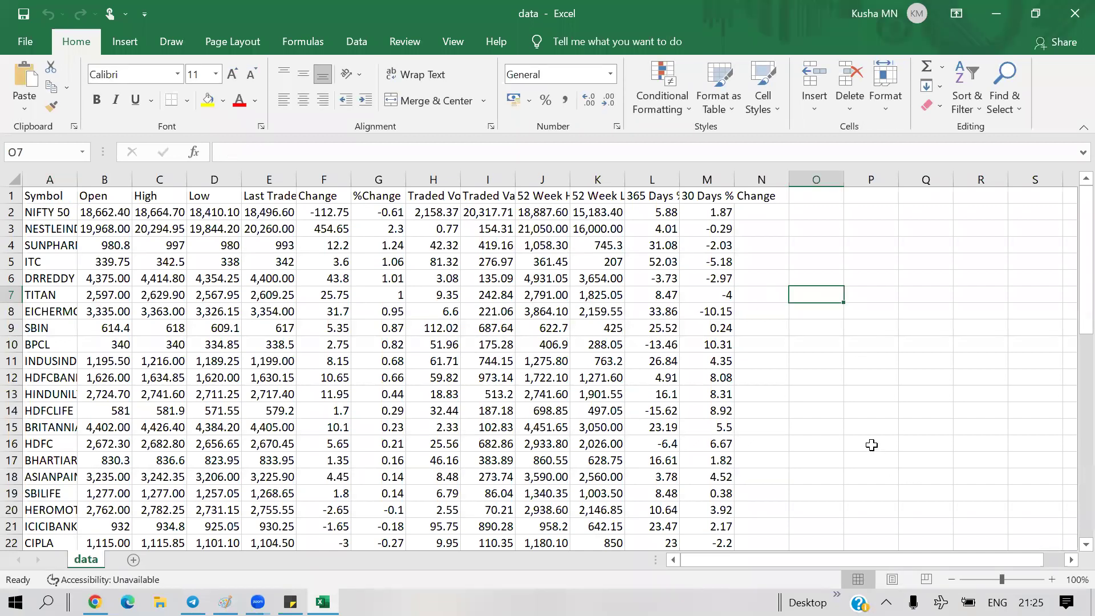
drag(106, 181, 746, 207)
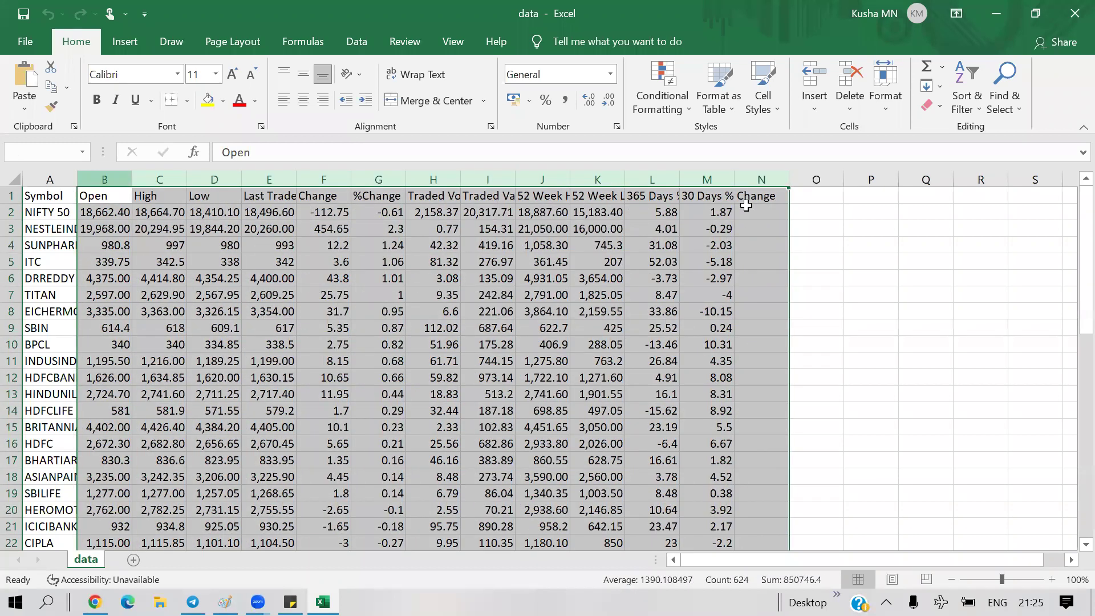
key(Delete)
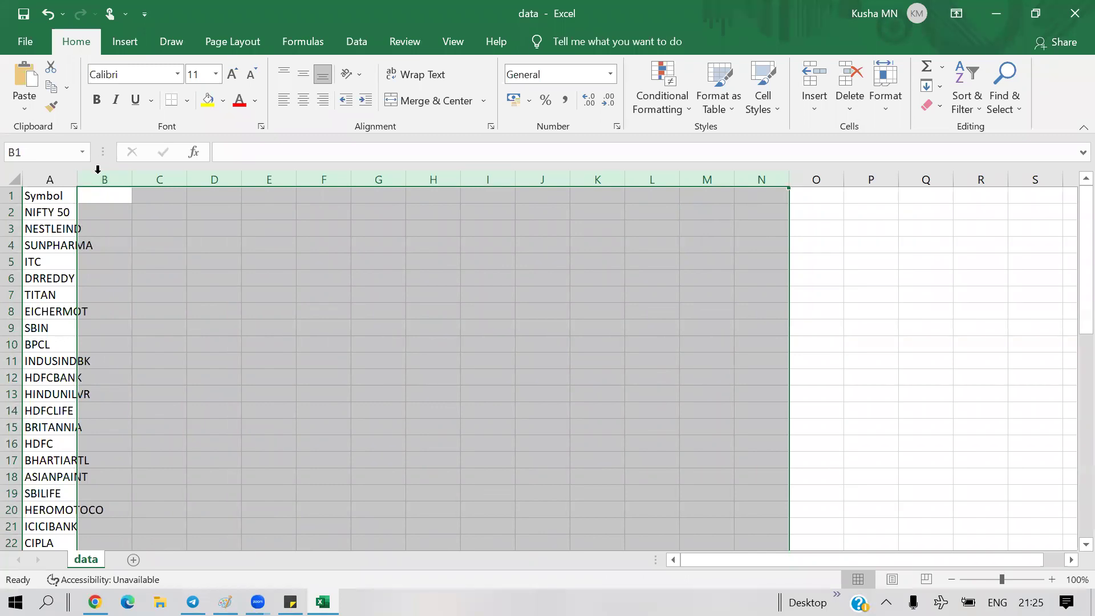
double_click(75, 179)
click(294, 328)
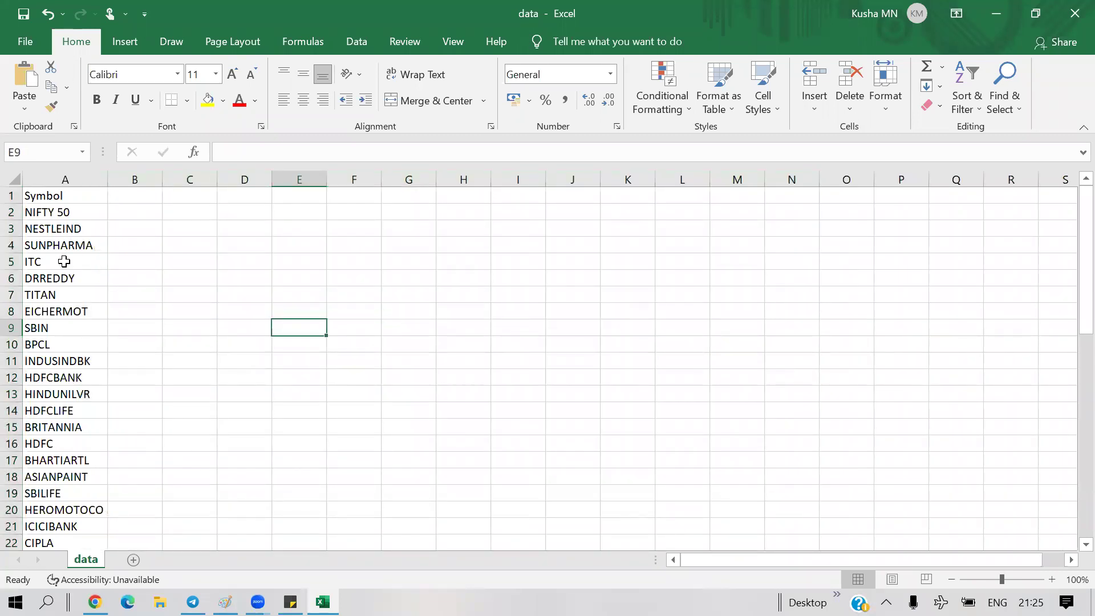
Step: Fill the symbol cells A2 to A52 with yellow
scroll(64, 261, down, 11)
drag(47, 489, 51, 211)
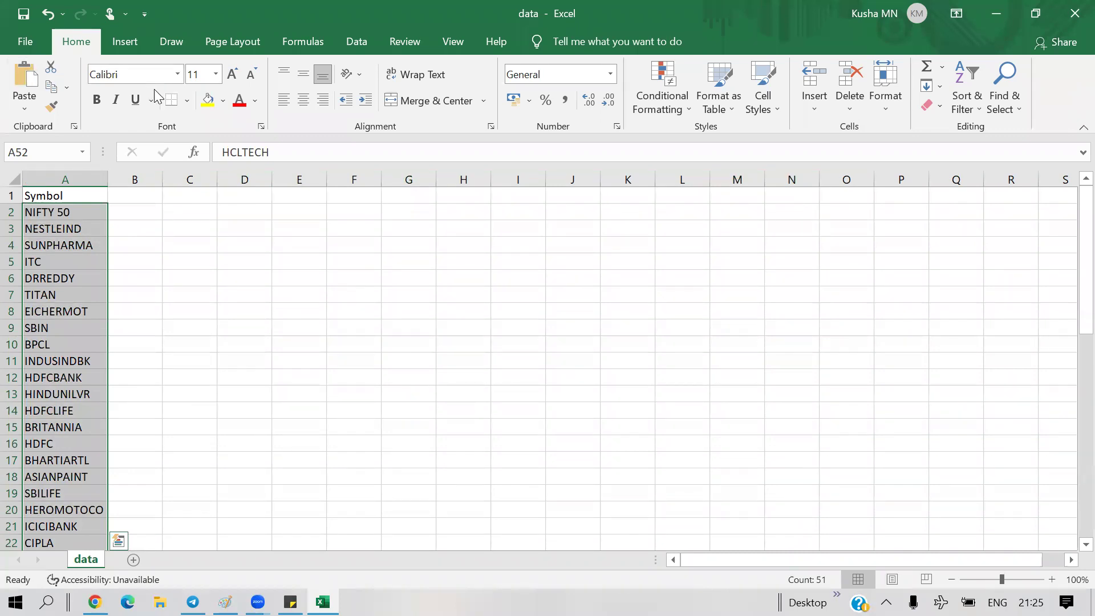
click(208, 100)
scroll(314, 348, down, 1)
click(313, 360)
scroll(299, 360, up, 14)
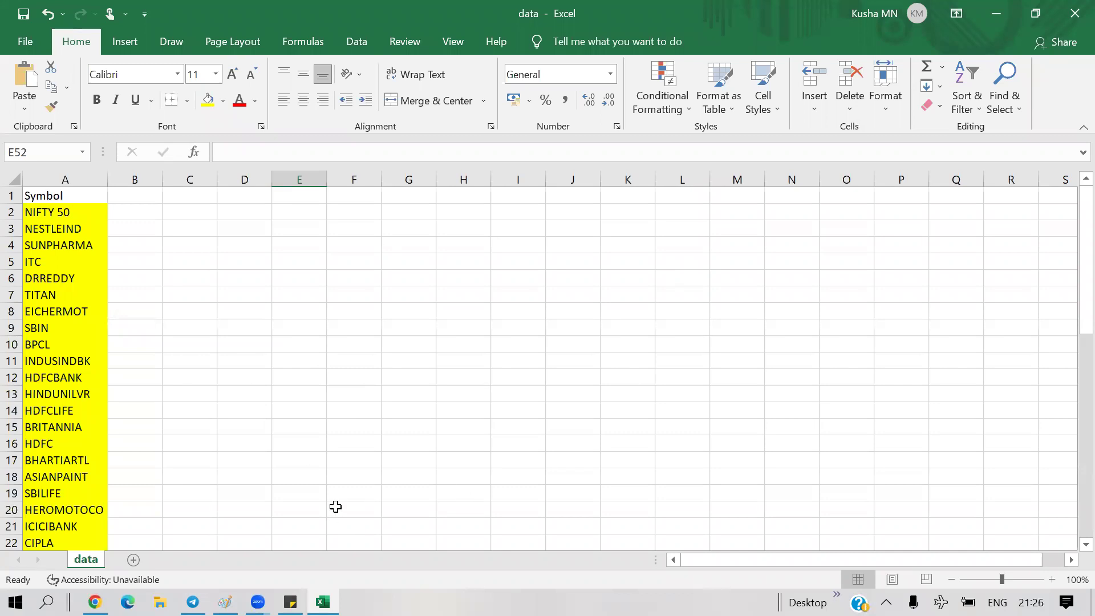
Step: Enter the lowercase headers auto in B1 and it in C1
click(49, 231)
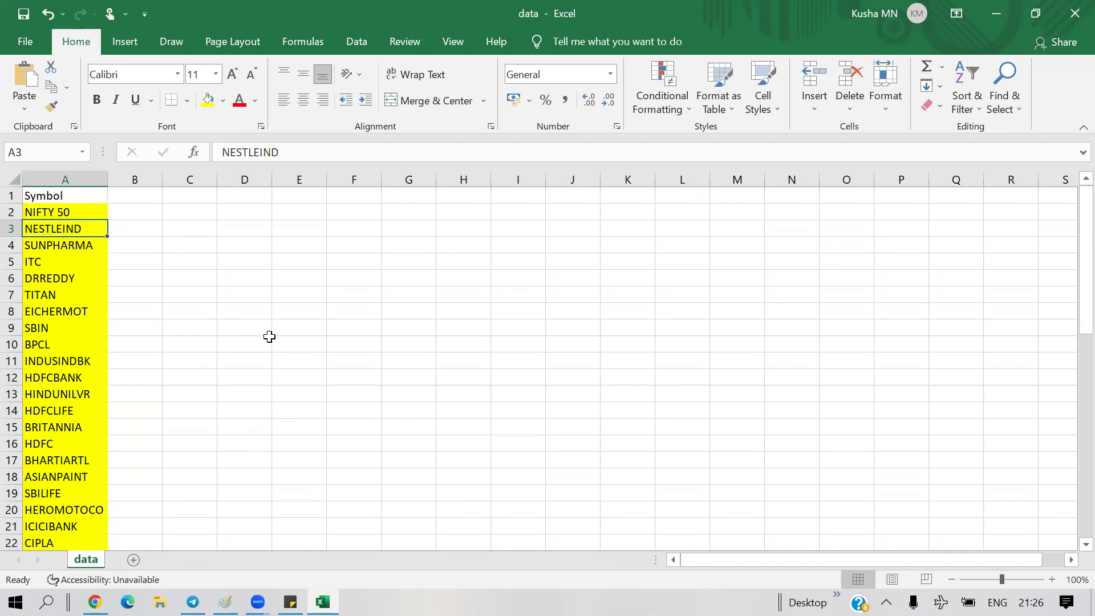
click(154, 196)
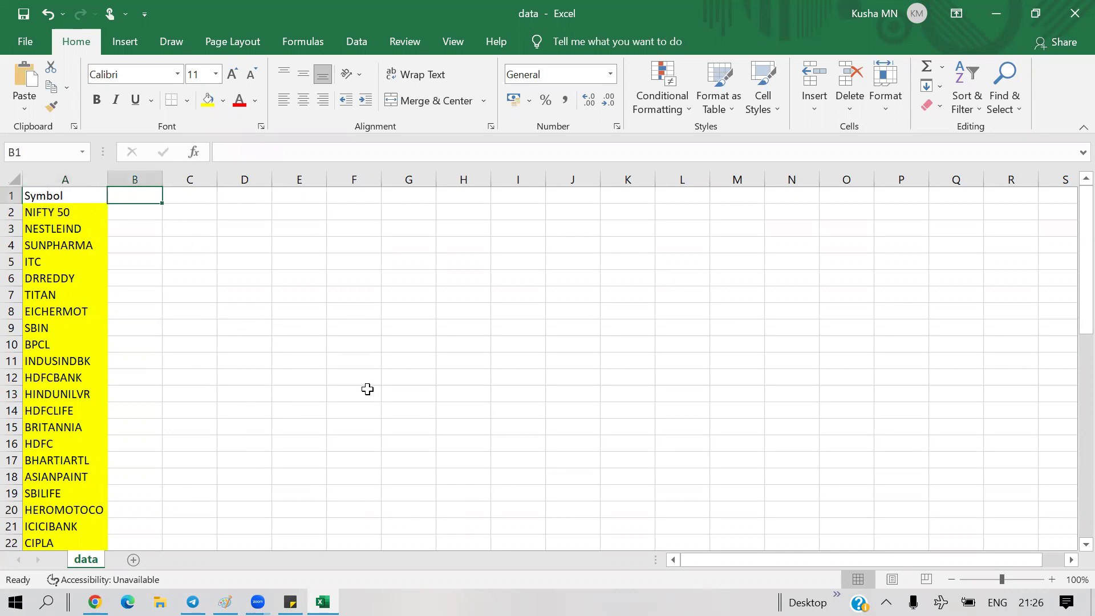
text(auto)
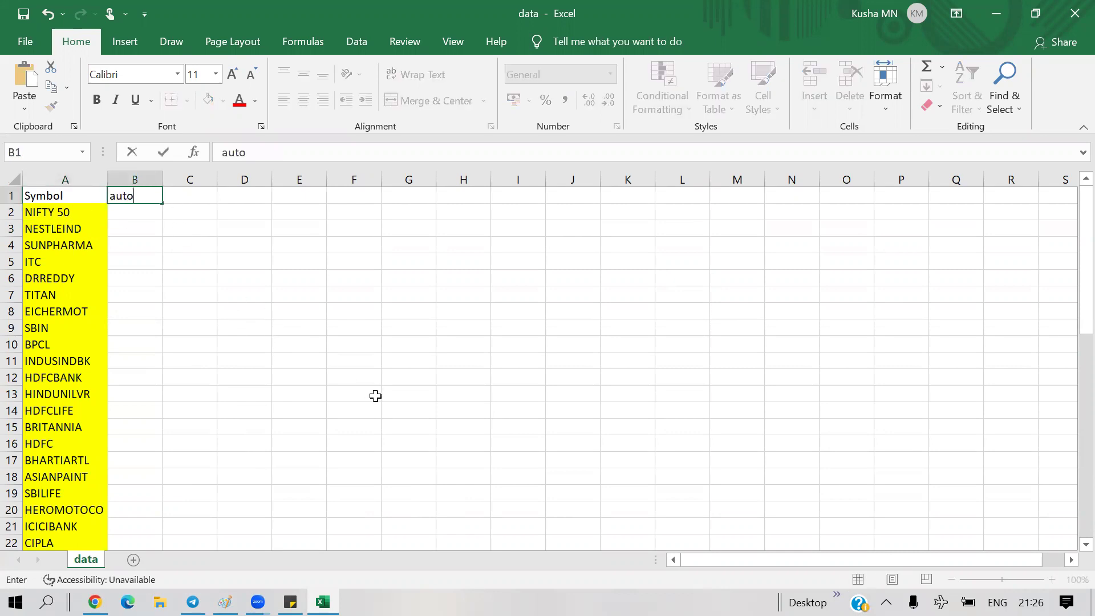
key(Tab)
text(i)
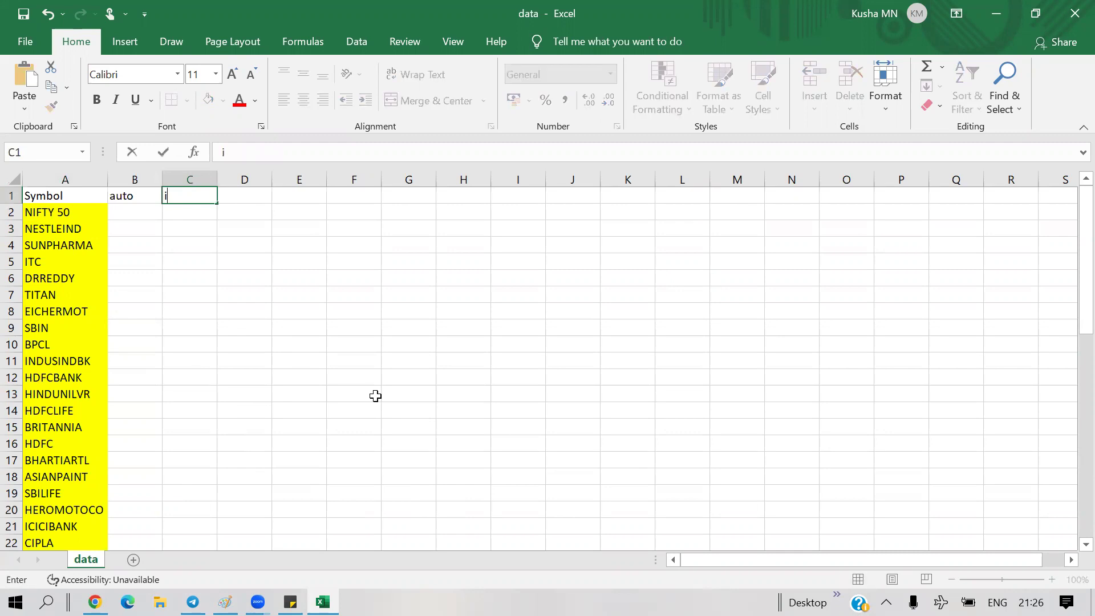
key(Tab)
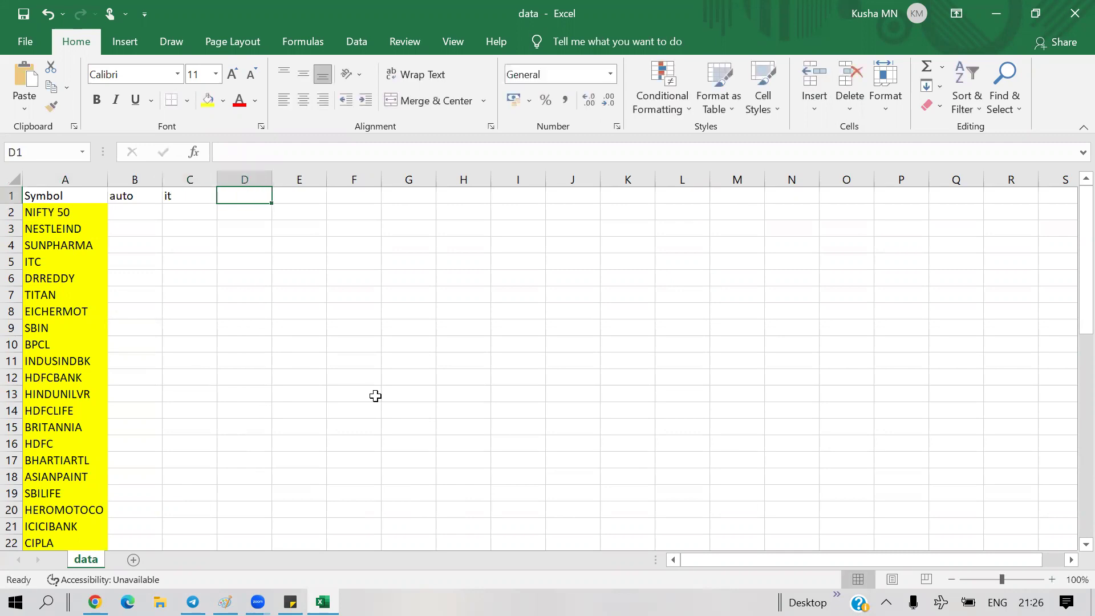
Step: Replace the headers in B1 and C1 with the uppercase AUTO and IT
key(Left)
key(Left)
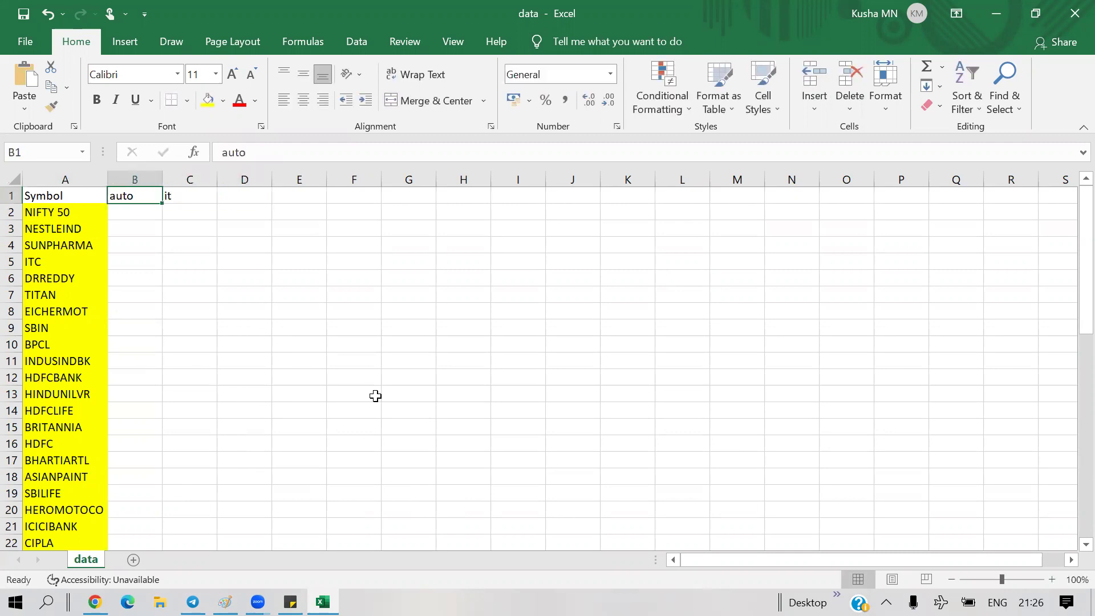
text(AUTO)
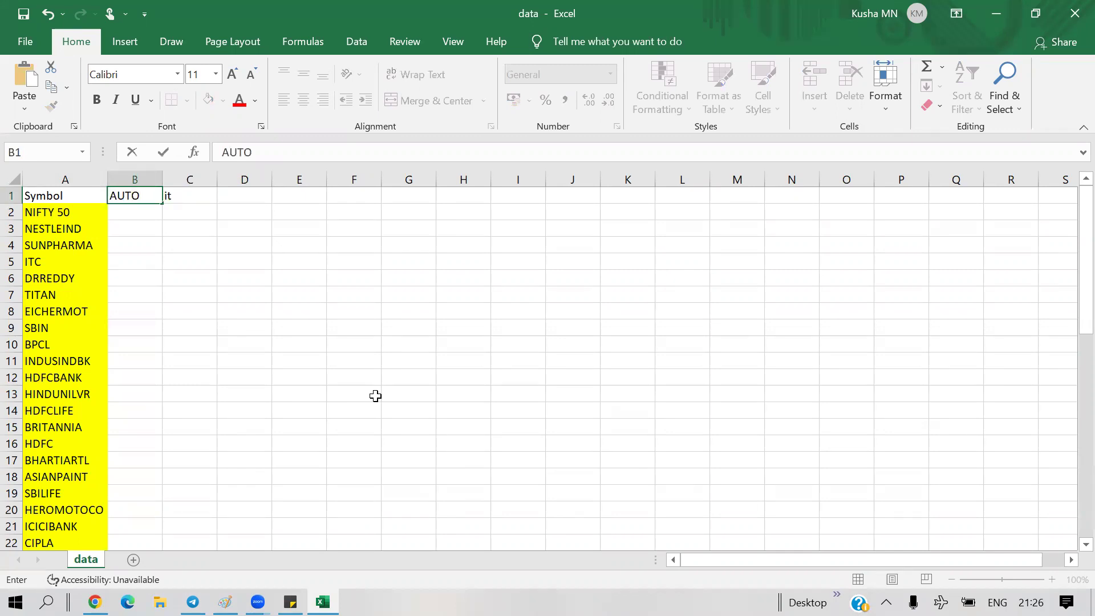
key(Tab)
text(I)
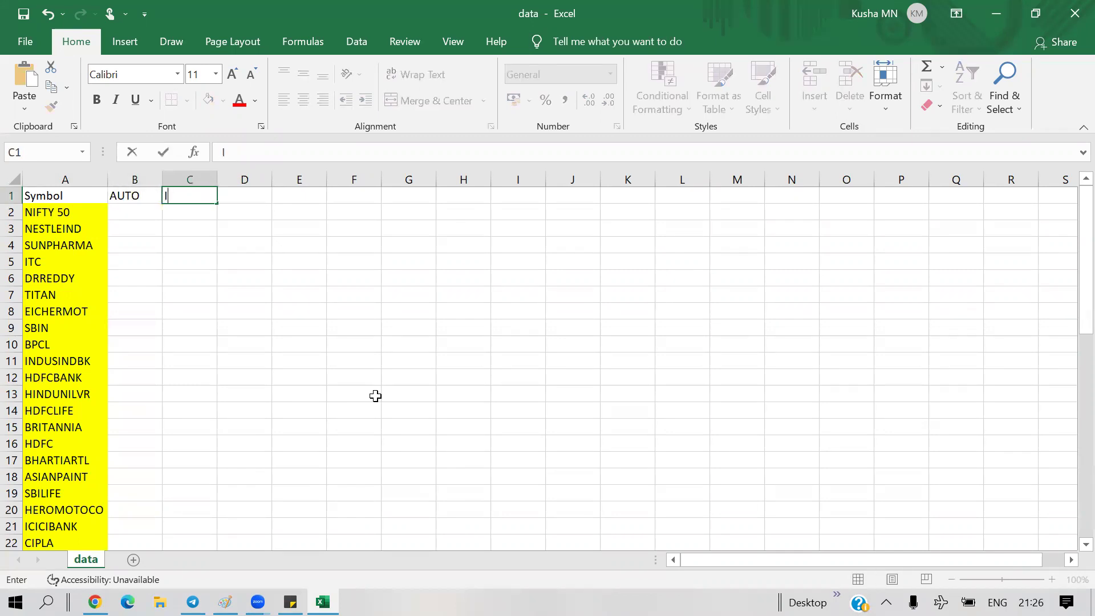
text(T)
key(Tab)
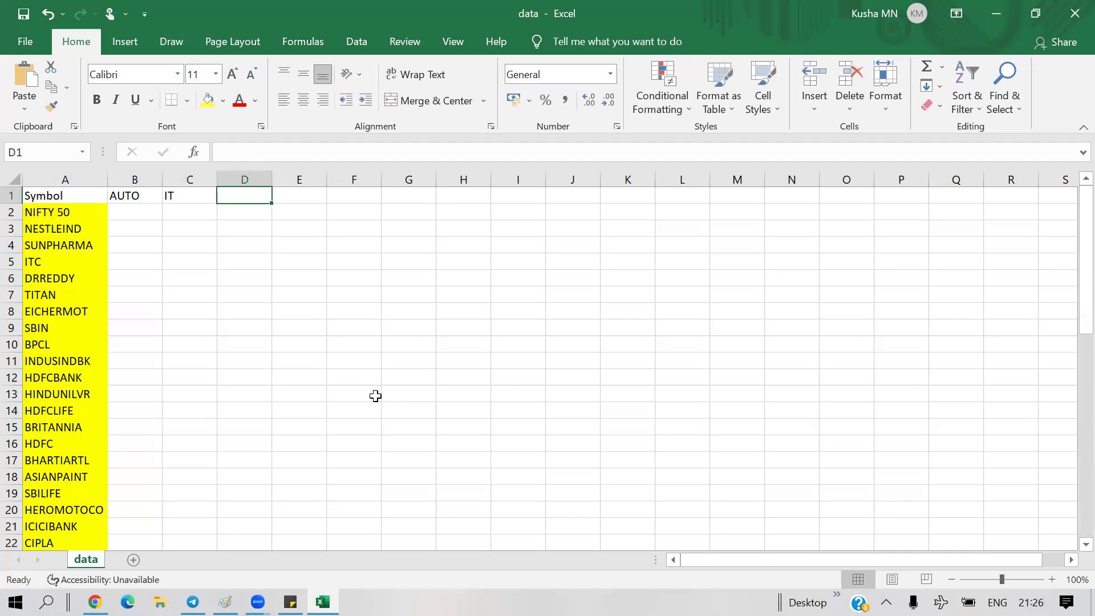
Step: Enter the header CONSUMERGOODS in D1 and autofit the width of column D
text(CONSUM)
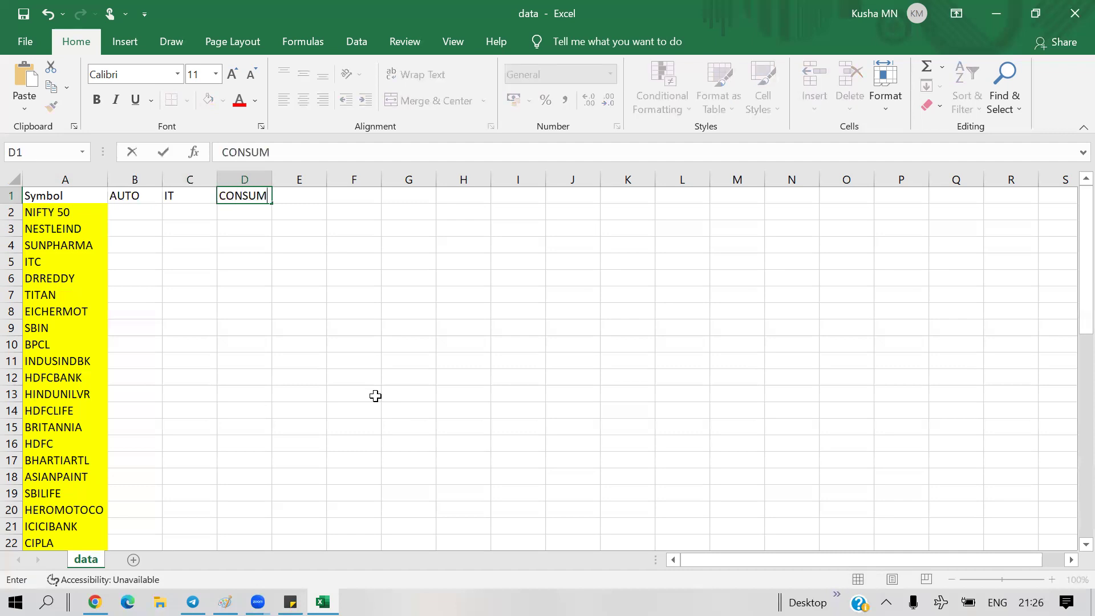
text(ERGOODS)
click(497, 399)
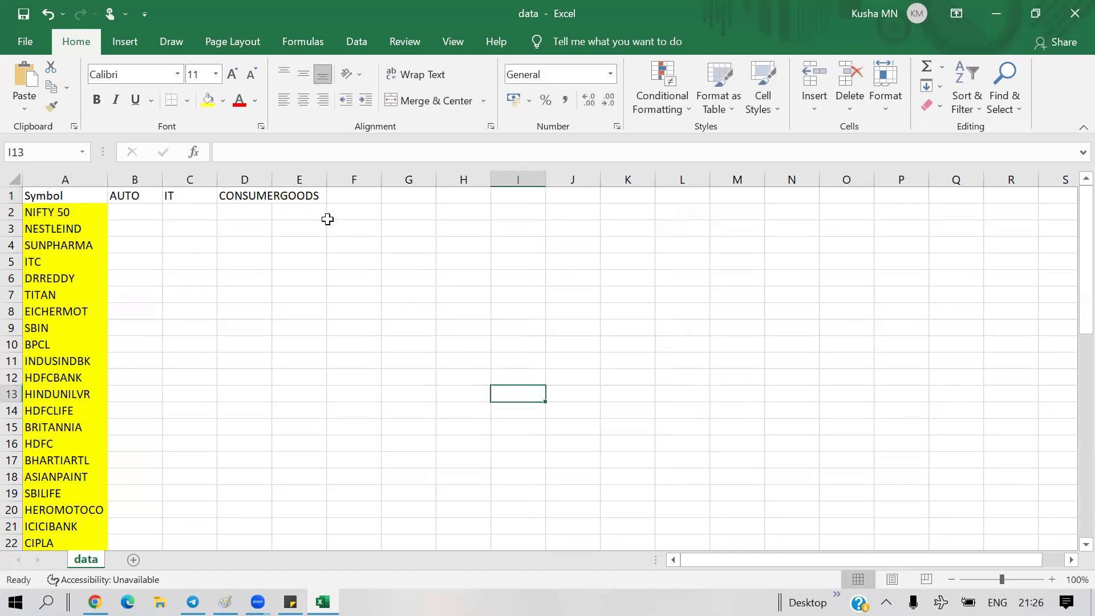
double_click(272, 177)
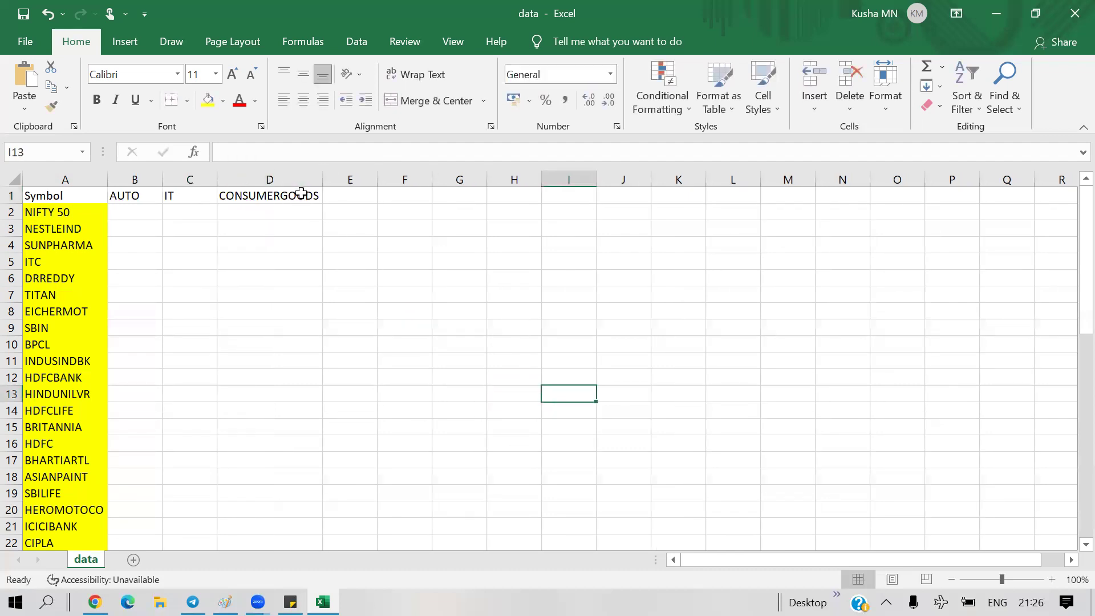
Step: Enter the header FMCG in E1 and PHARMA in F1
click(347, 196)
text(FMCG)
click(389, 265)
click(414, 199)
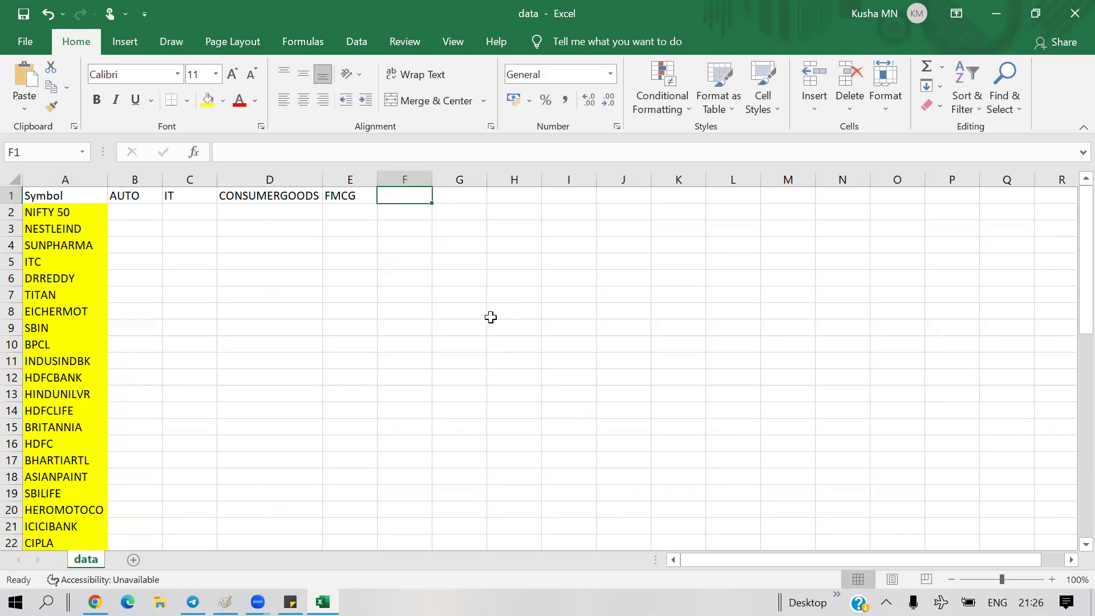
text(PHARMA)
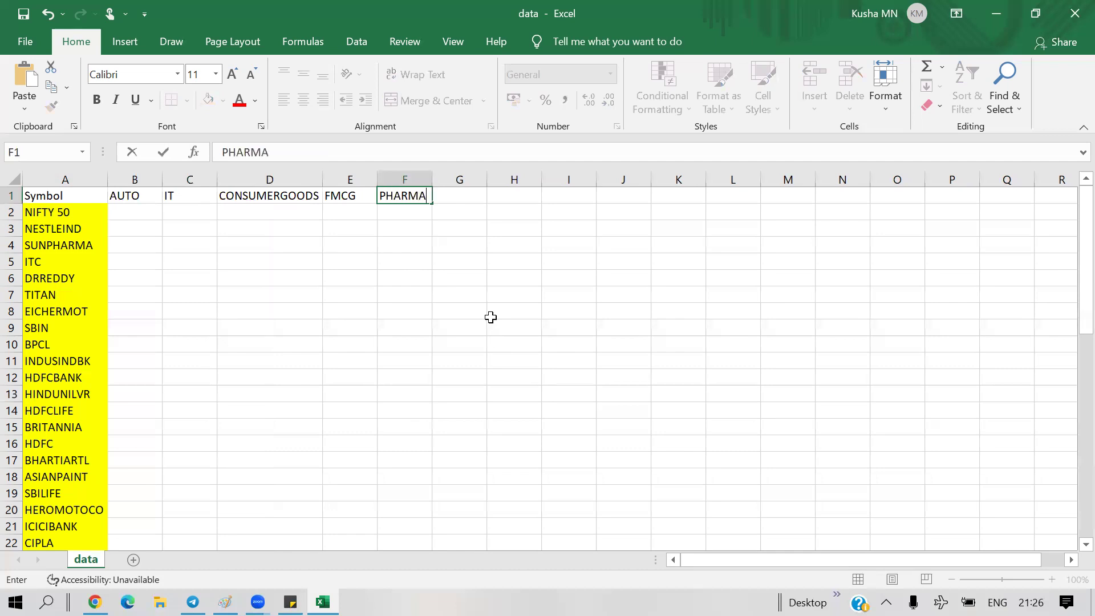
key(Tab)
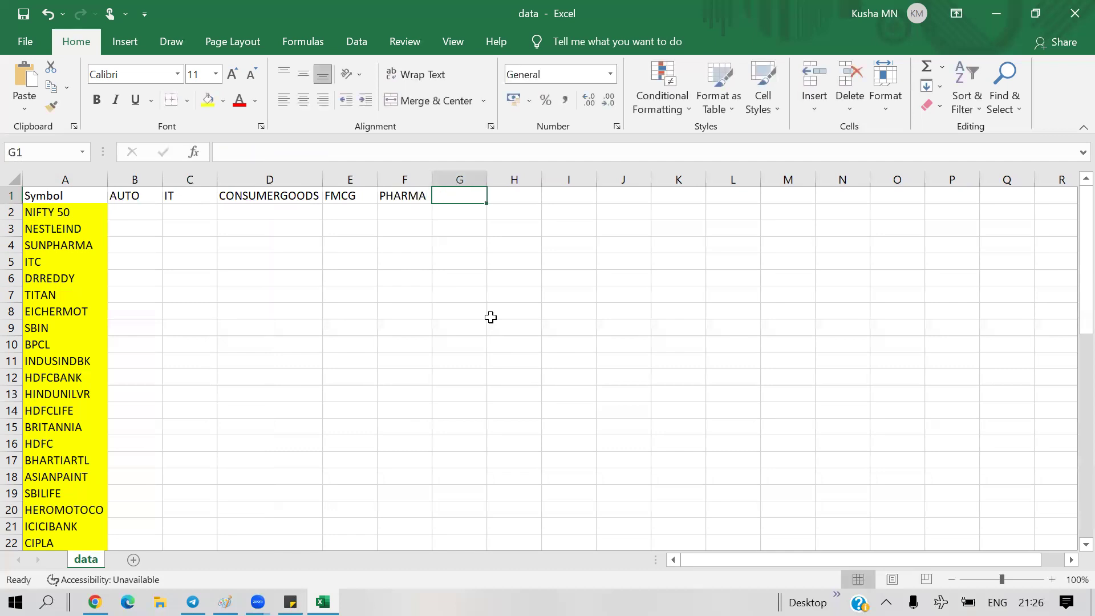
Step: Enter the header META in G1 and INFRA in H1
text(META)
key(Tab)
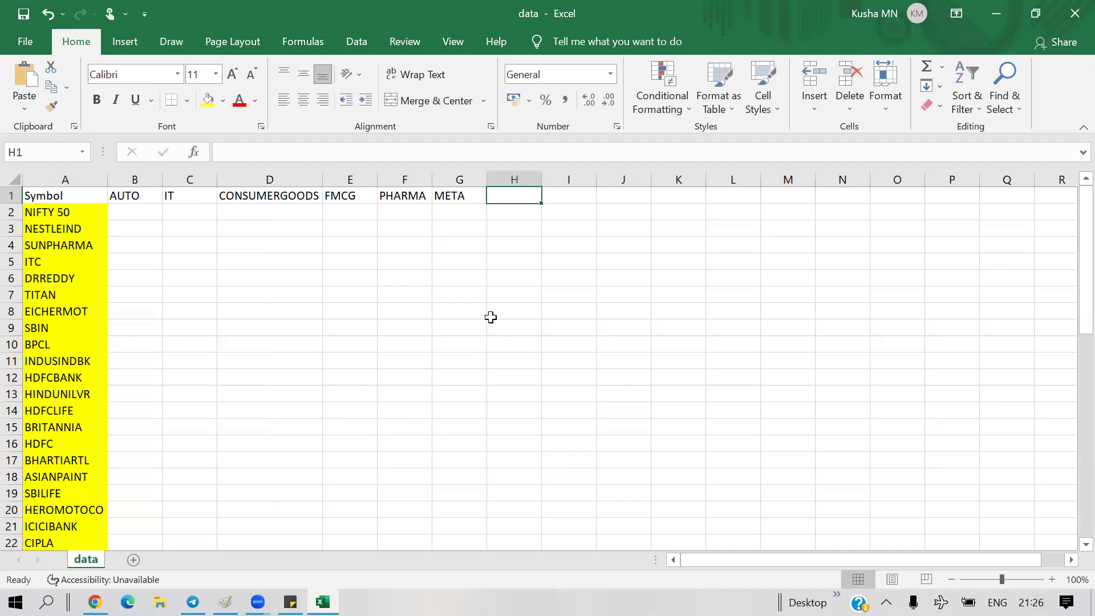
text(INFRA)
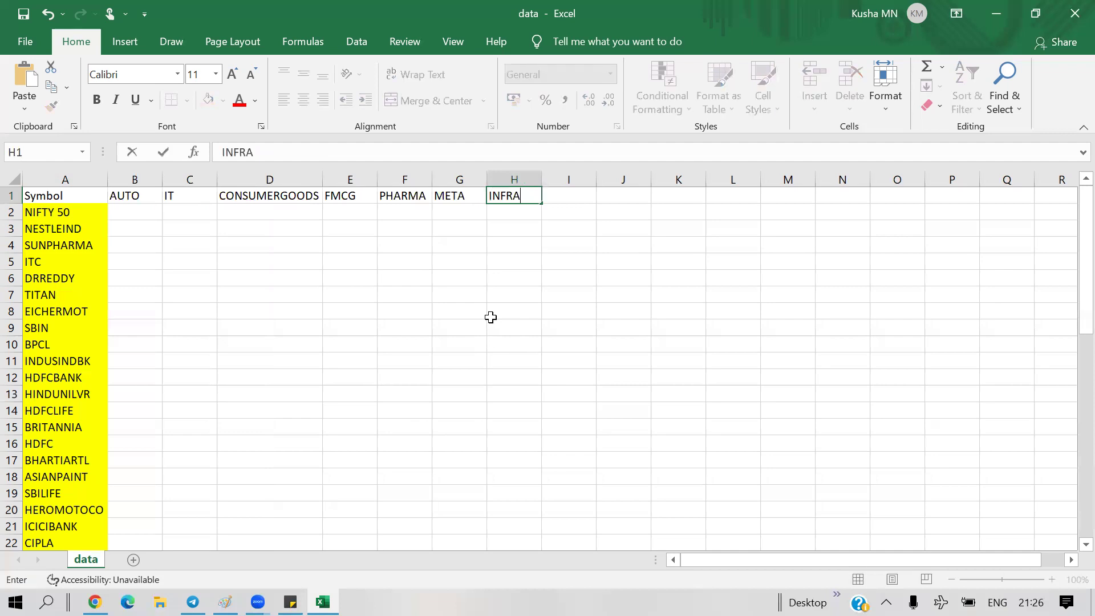
click(701, 295)
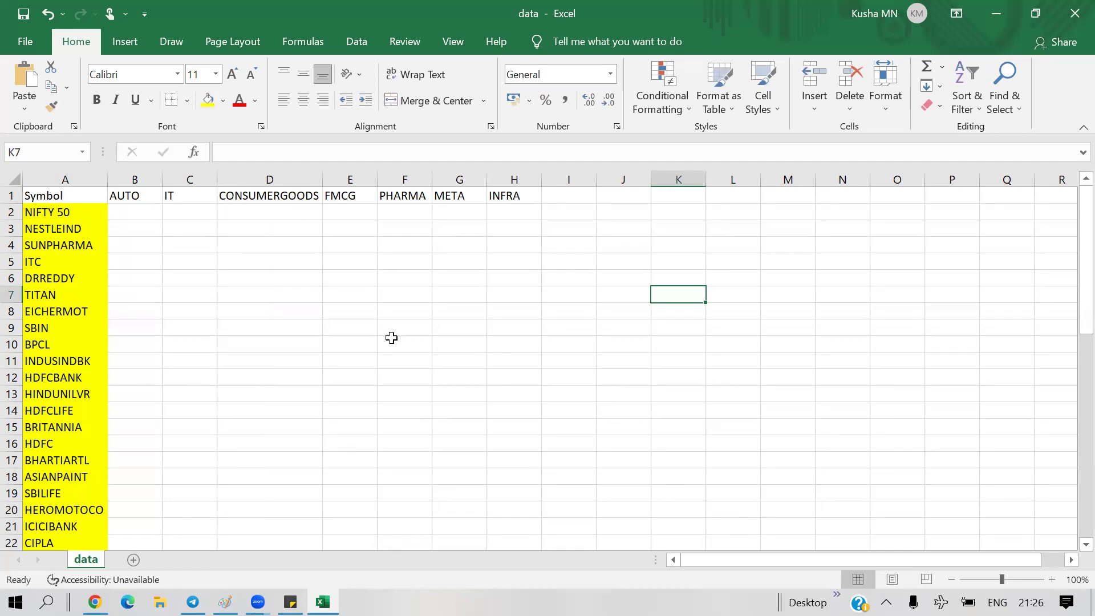
Step: Switch to the NSE Equity Stock Watch page in Chrome and examine which sectoral and thematic indices can be viewed
click(95, 602)
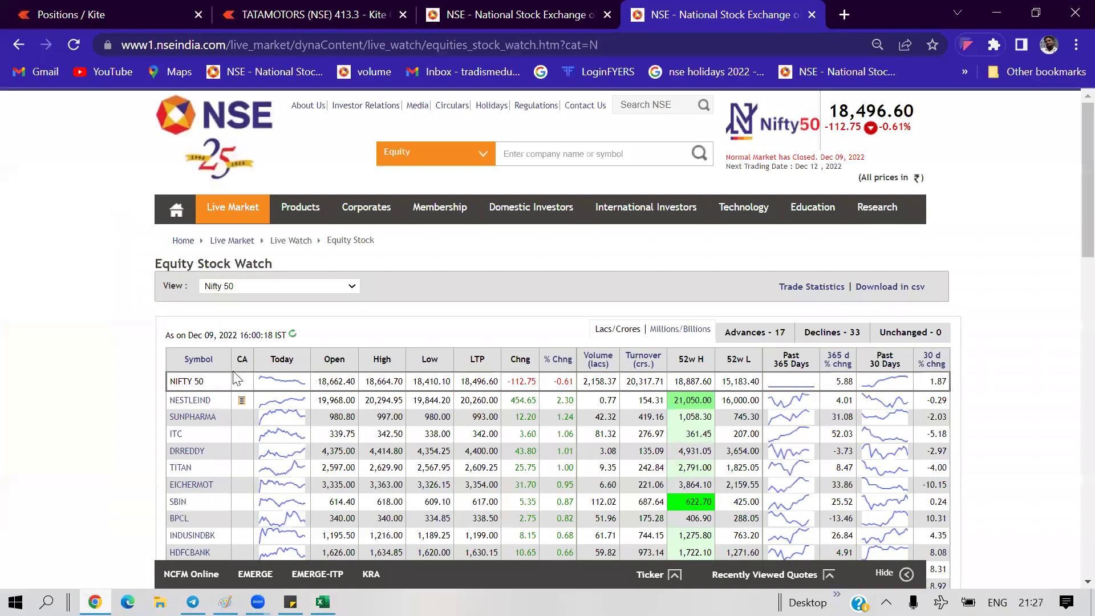
click(349, 287)
scroll(273, 404, down, 5)
scroll(269, 399, up, 5)
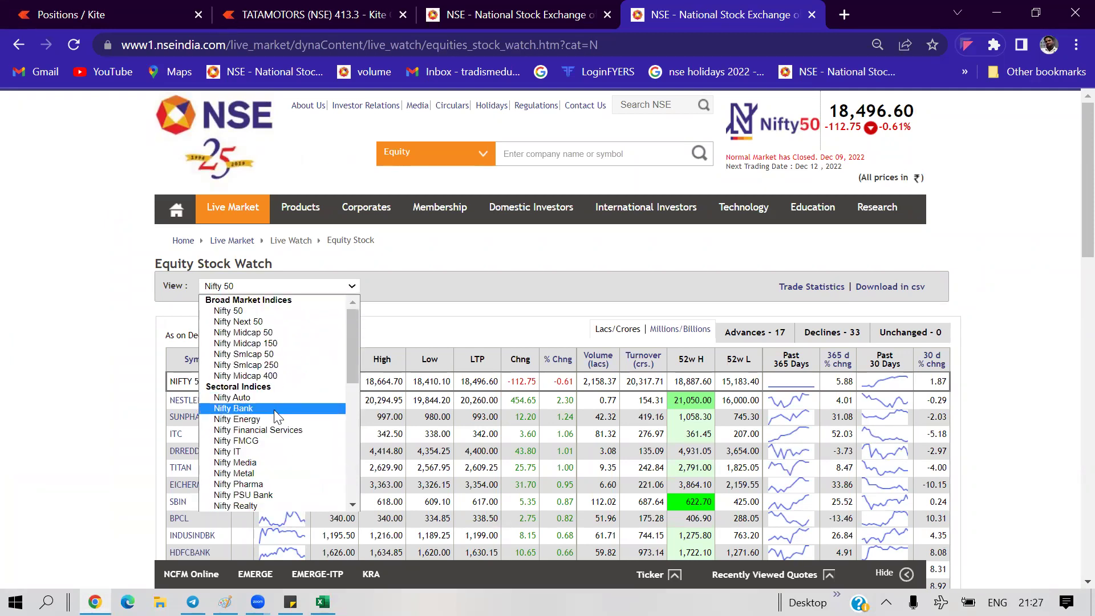
scroll(267, 400, down, 5)
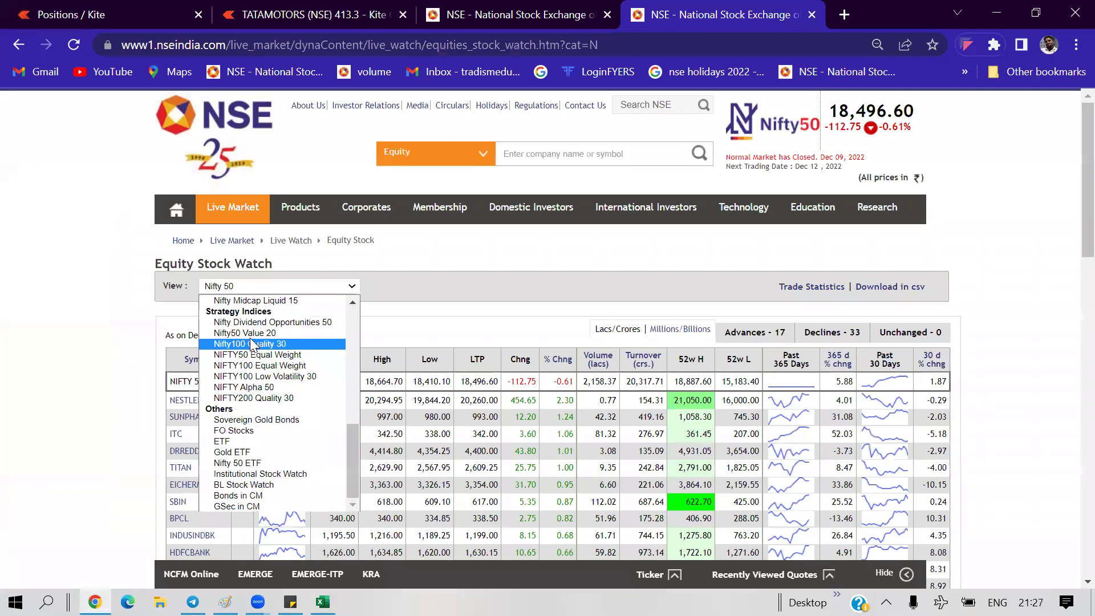
drag(353, 460, 355, 397)
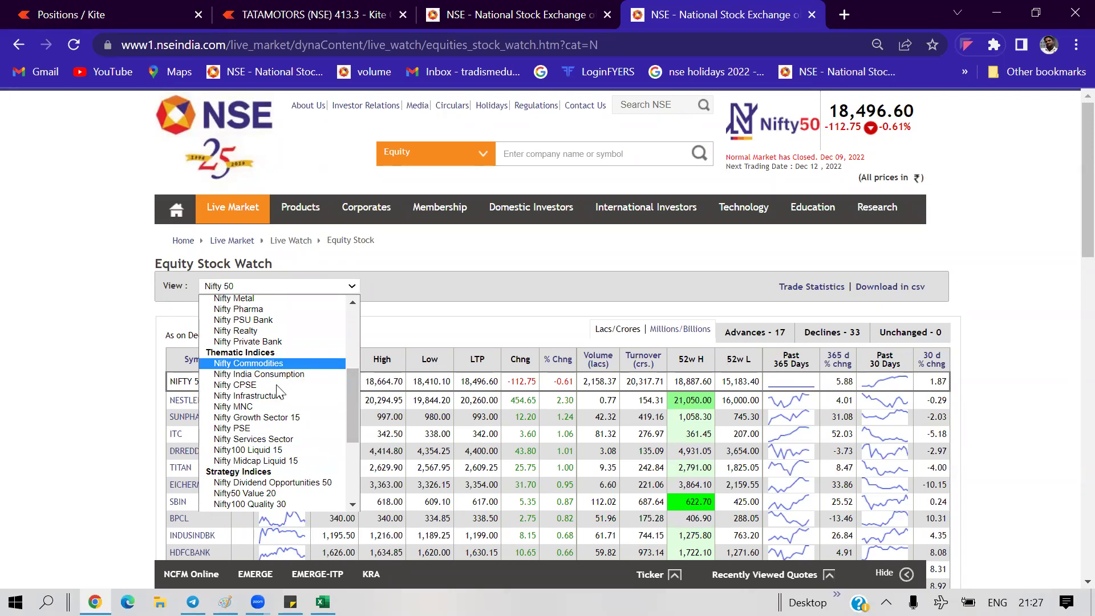
click(534, 263)
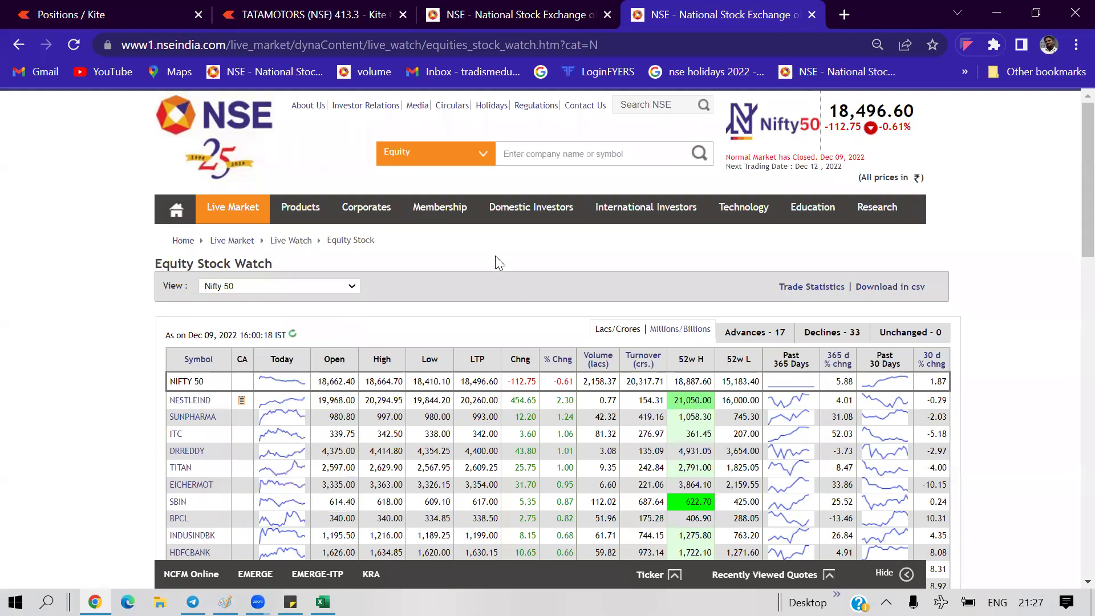
click(352, 286)
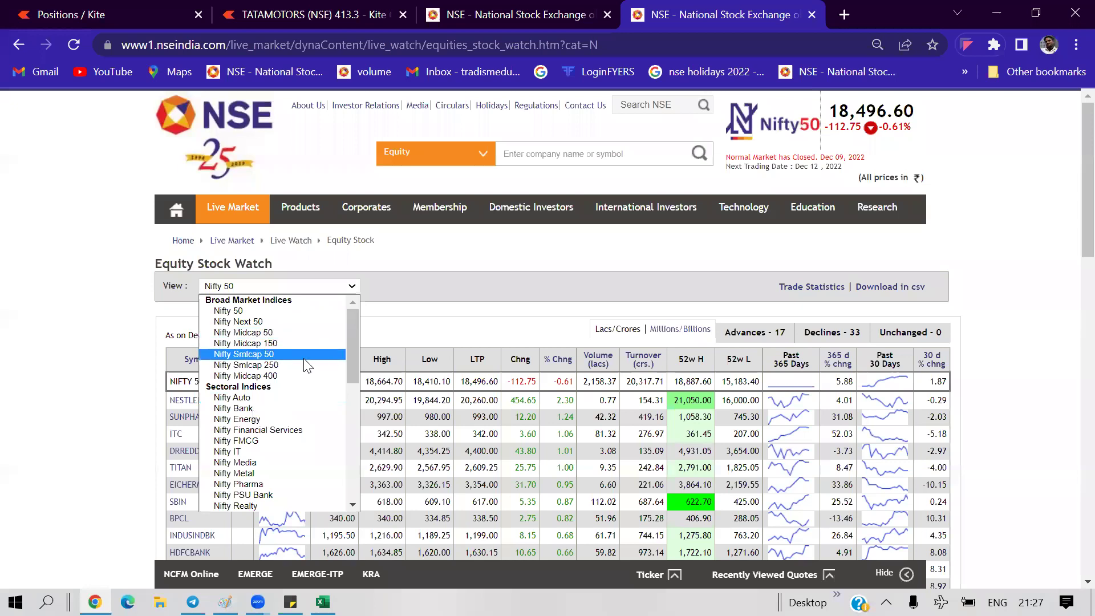
Step: Switch back to the data workbook in Excel and fill the header row from A1 to Q1 with light gold
click(323, 602)
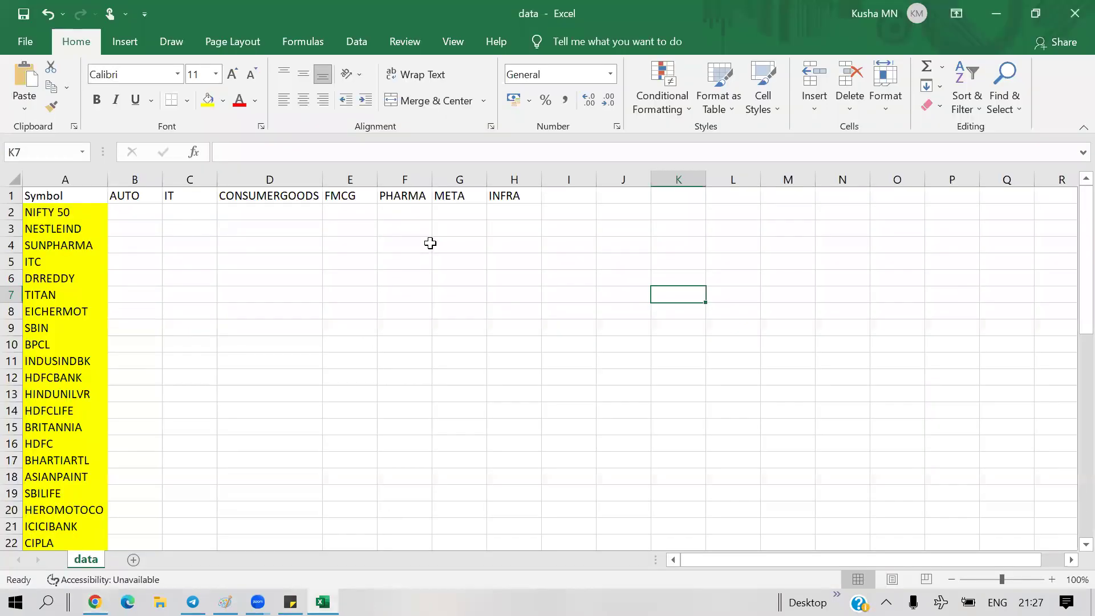
drag(29, 195, 1007, 188)
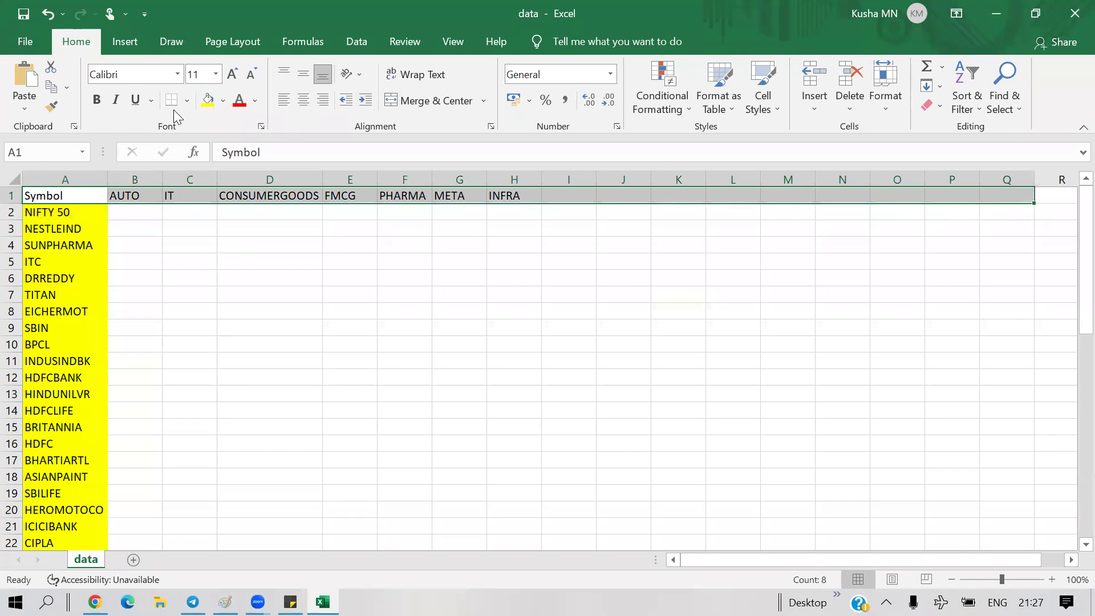
click(208, 100)
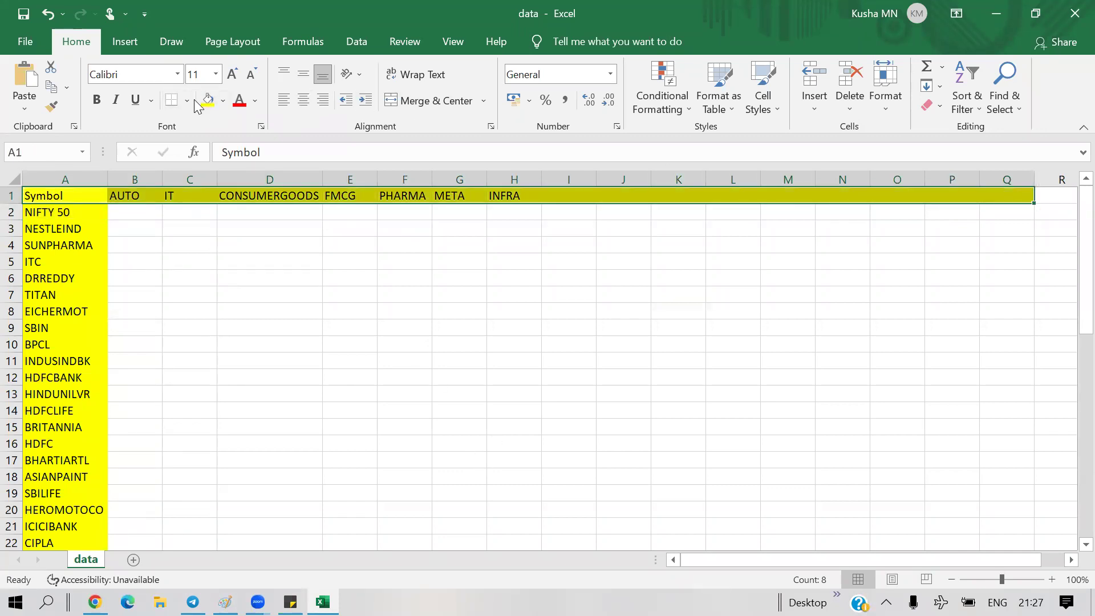
click(223, 101)
click(312, 178)
click(498, 357)
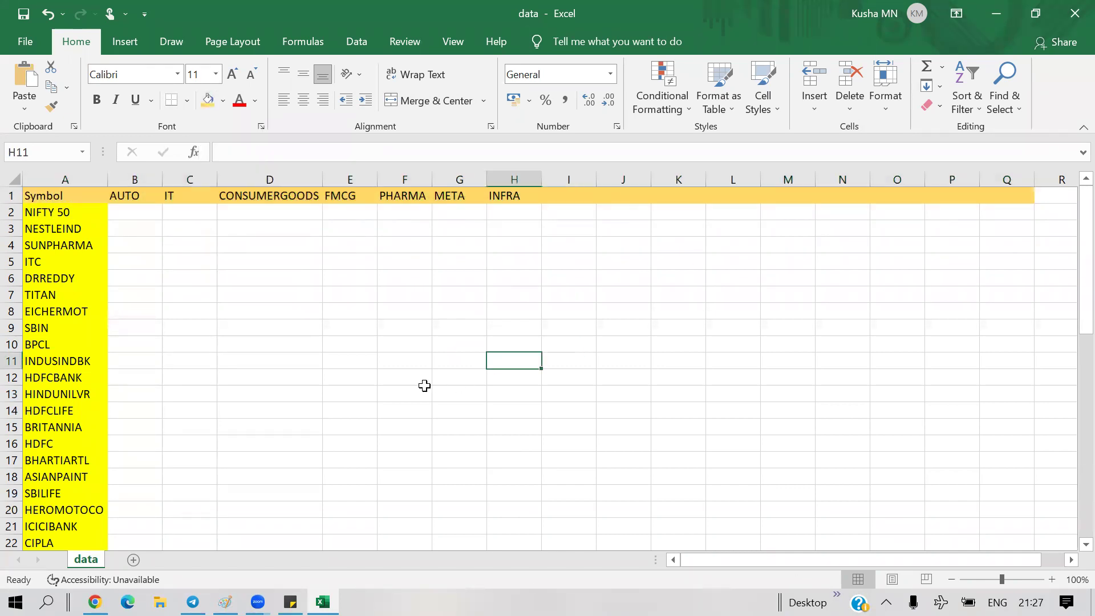
Step: Switch to the NSE page in Chrome, show the Nifty Auto stocks and download them as CSV
click(131, 231)
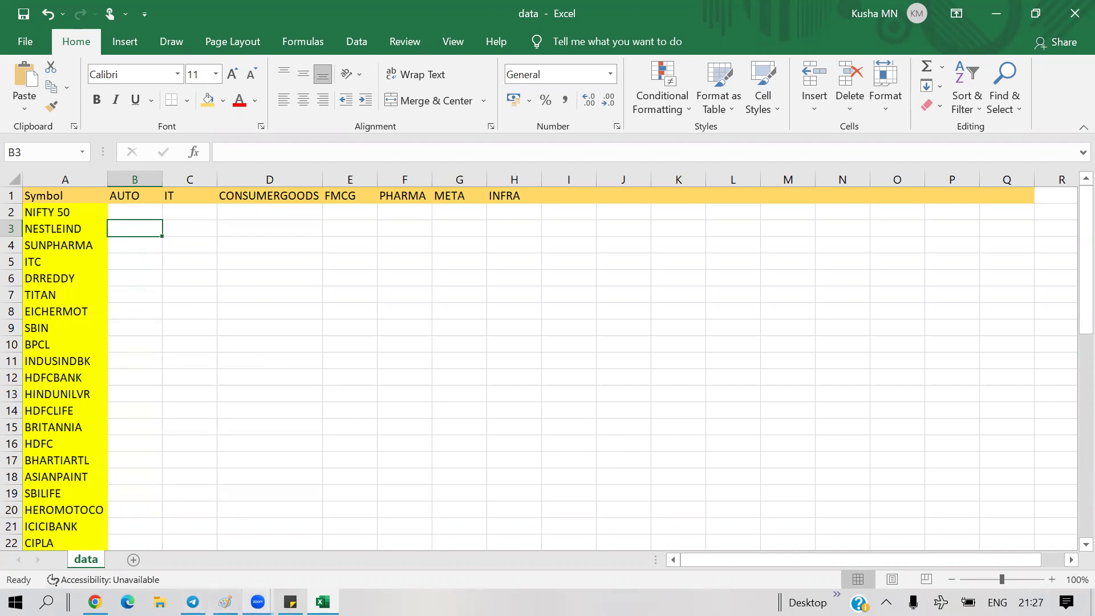
click(95, 602)
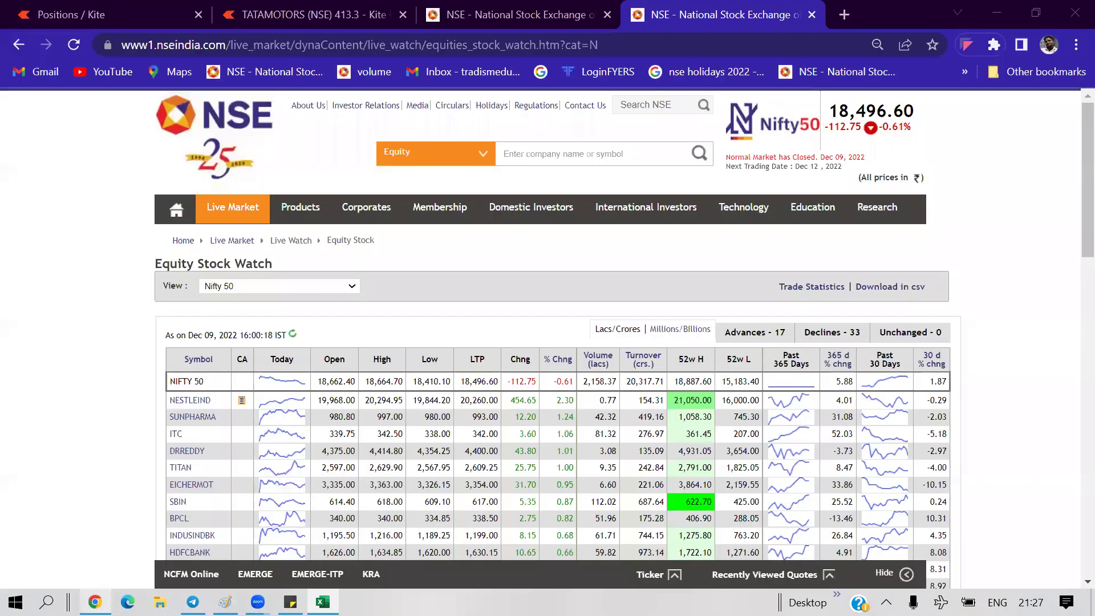
click(352, 289)
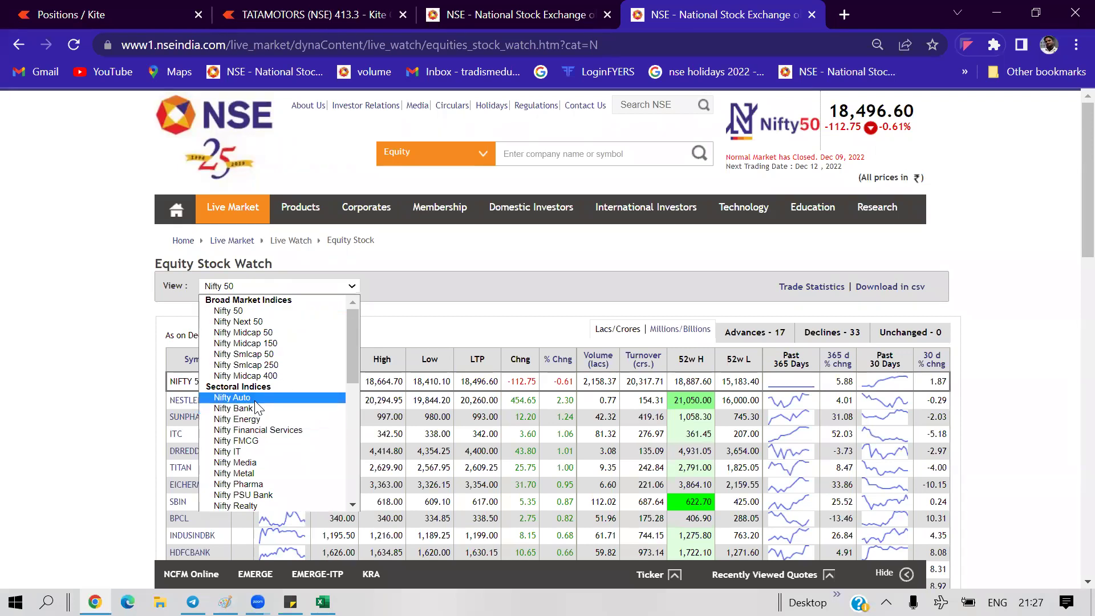
click(254, 399)
scroll(307, 354, down, 3)
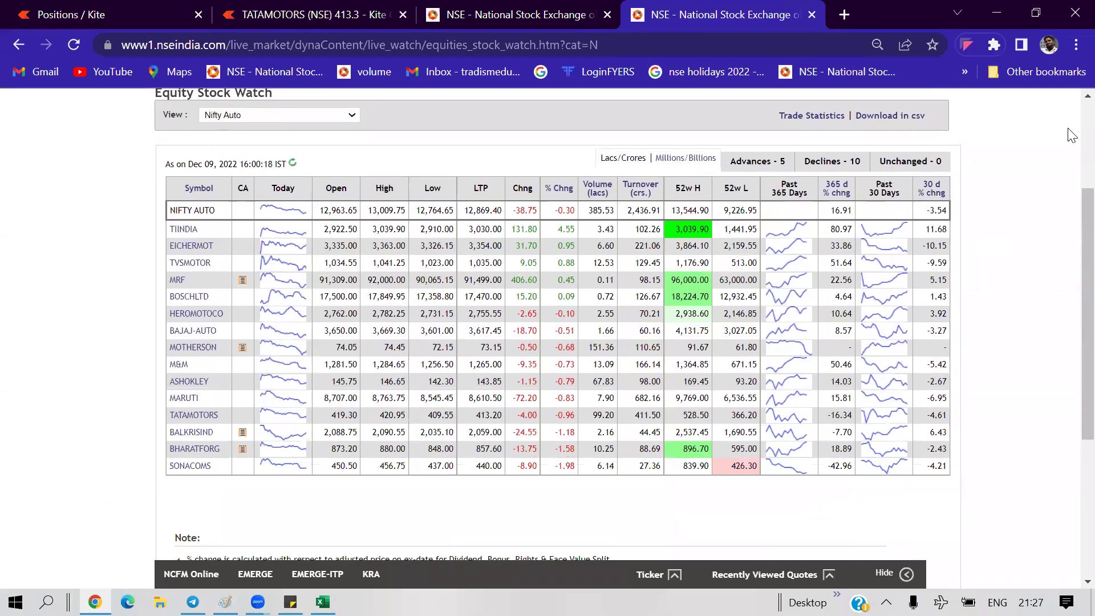
click(907, 115)
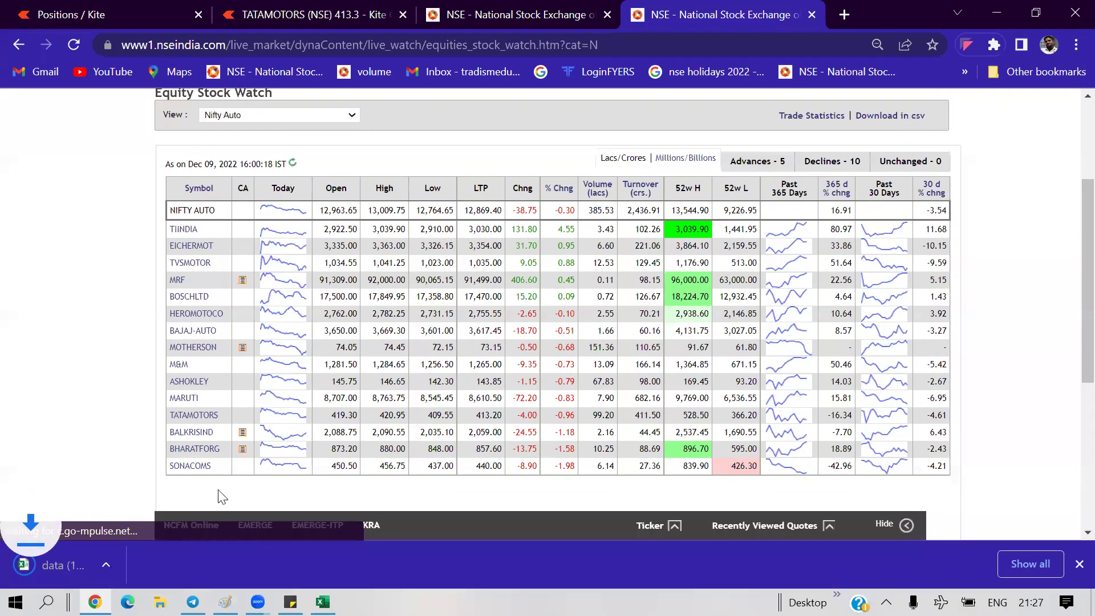
Step: Open the downloaded Nifty Auto file, autofit column A and select the symbols in A2 to A17
click(90, 565)
click(357, 374)
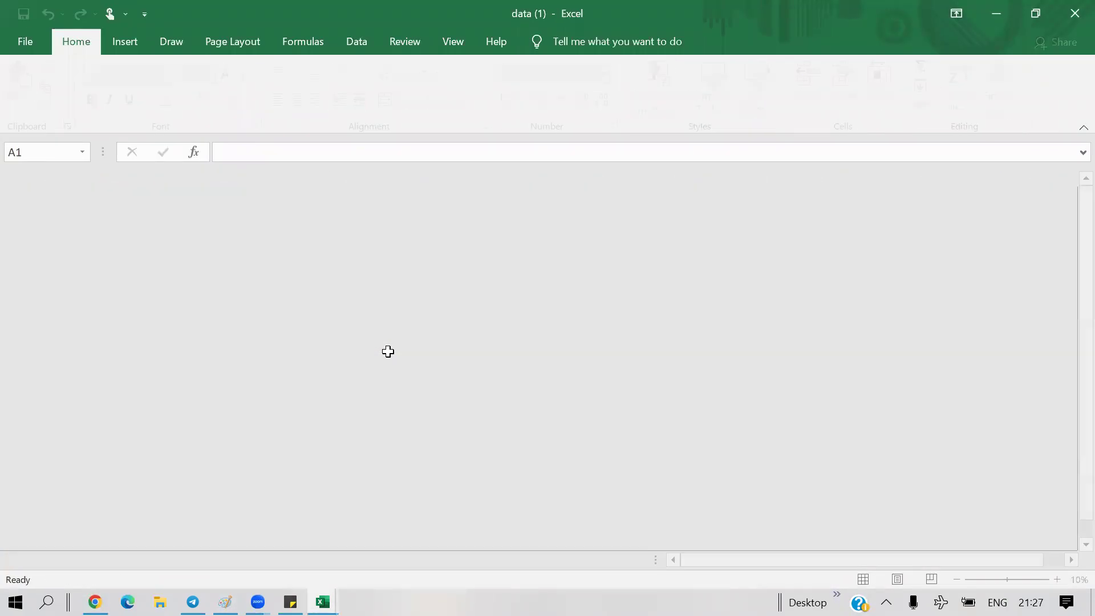
drag(386, 355, 386, 351)
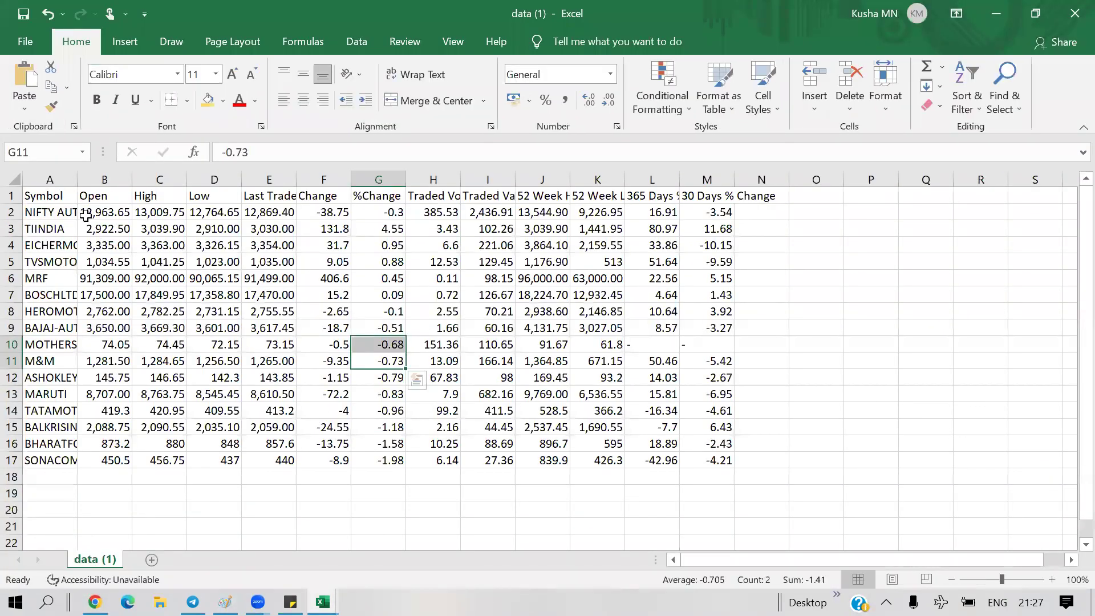
double_click(77, 183)
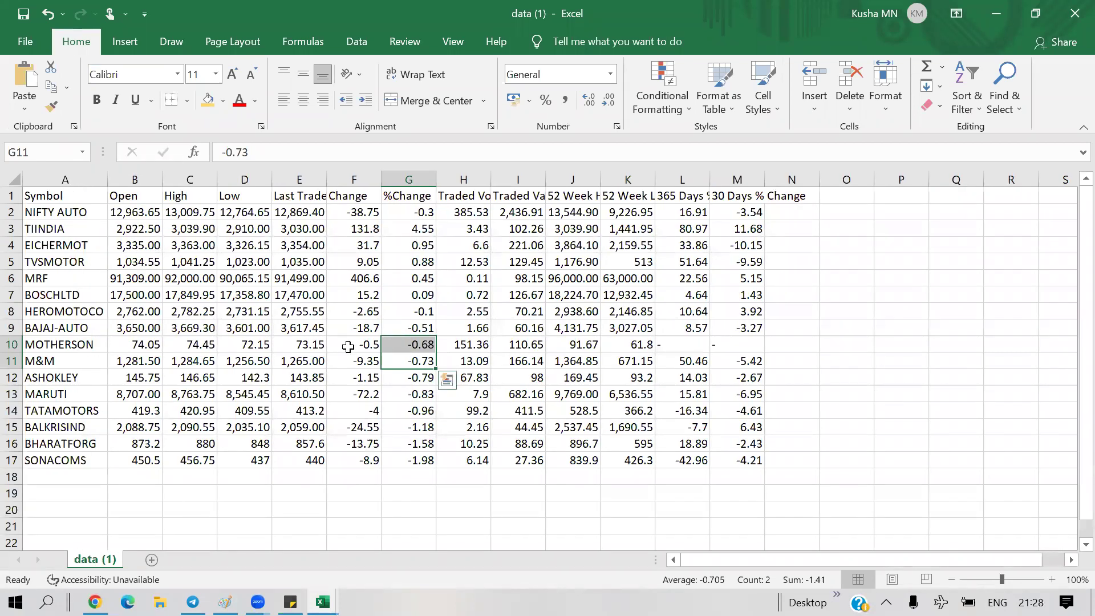
drag(60, 213, 57, 460)
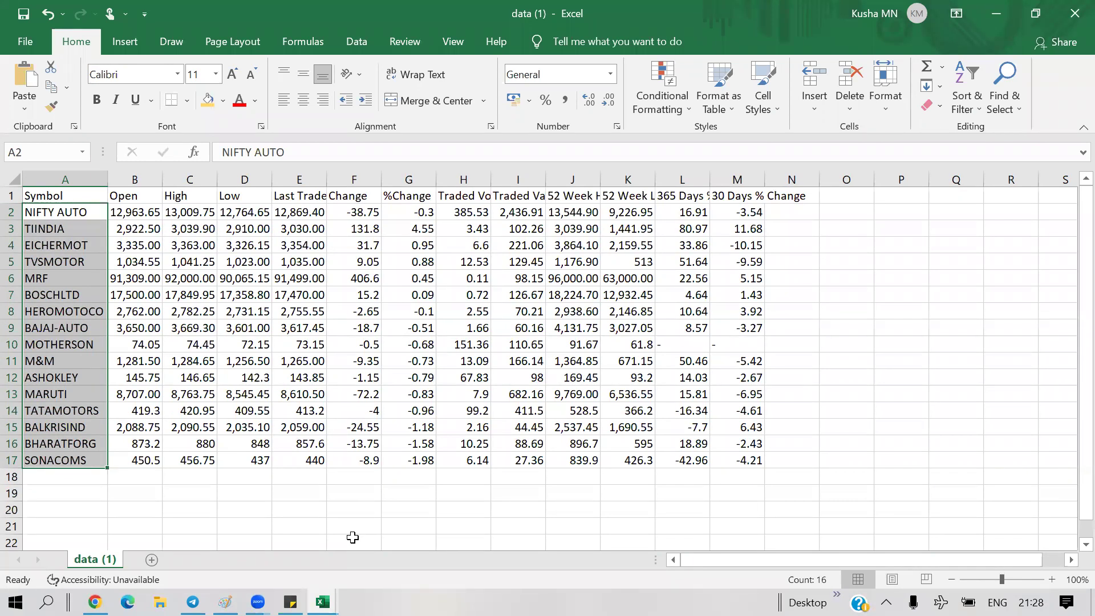
Step: Return to the data workbook and enter NO for NESTLEIND under AUTO, IT and CONSUMERGOODS in B3 to D3
click(323, 602)
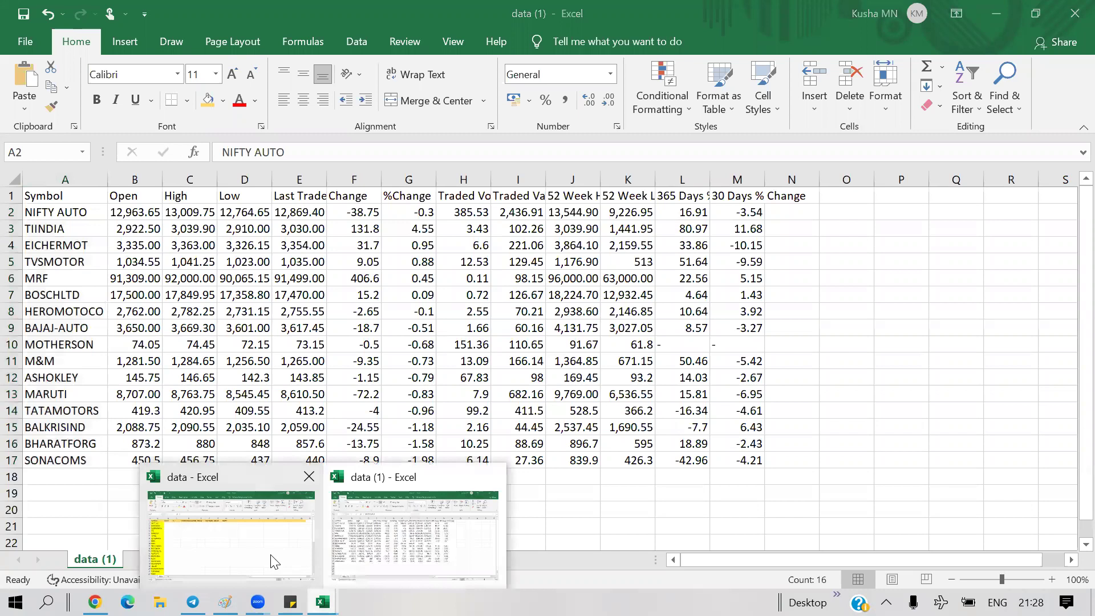
click(272, 562)
click(125, 234)
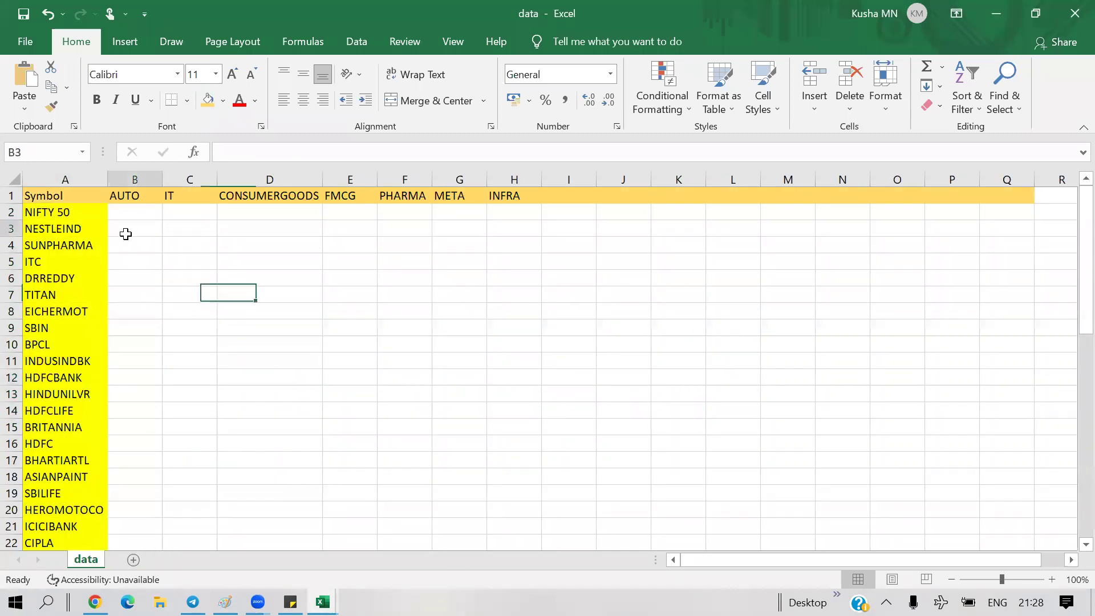
text(NO)
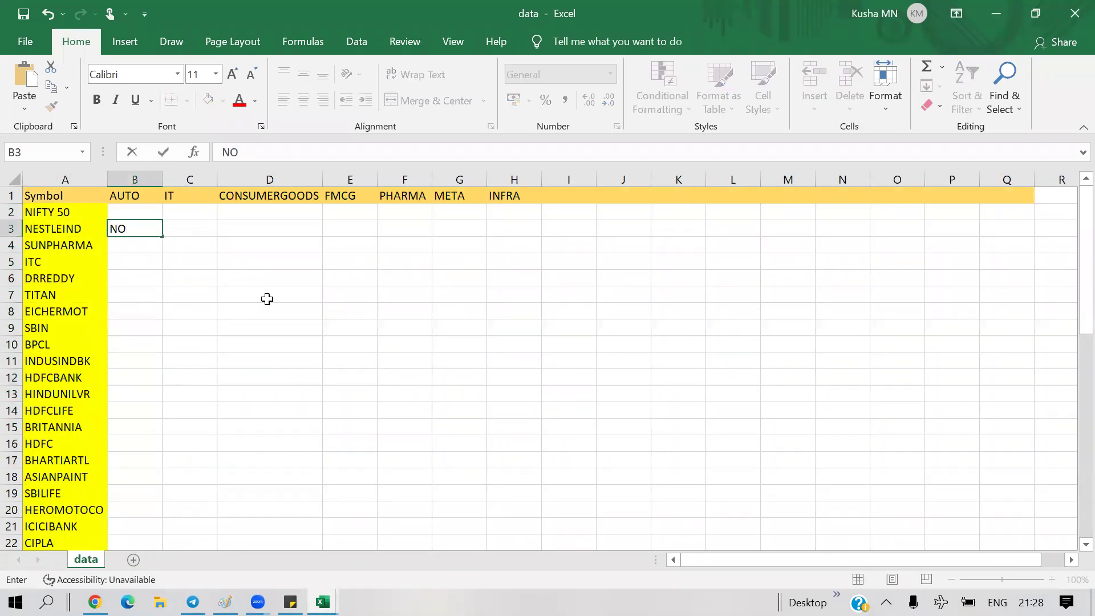
click(266, 298)
click(189, 226)
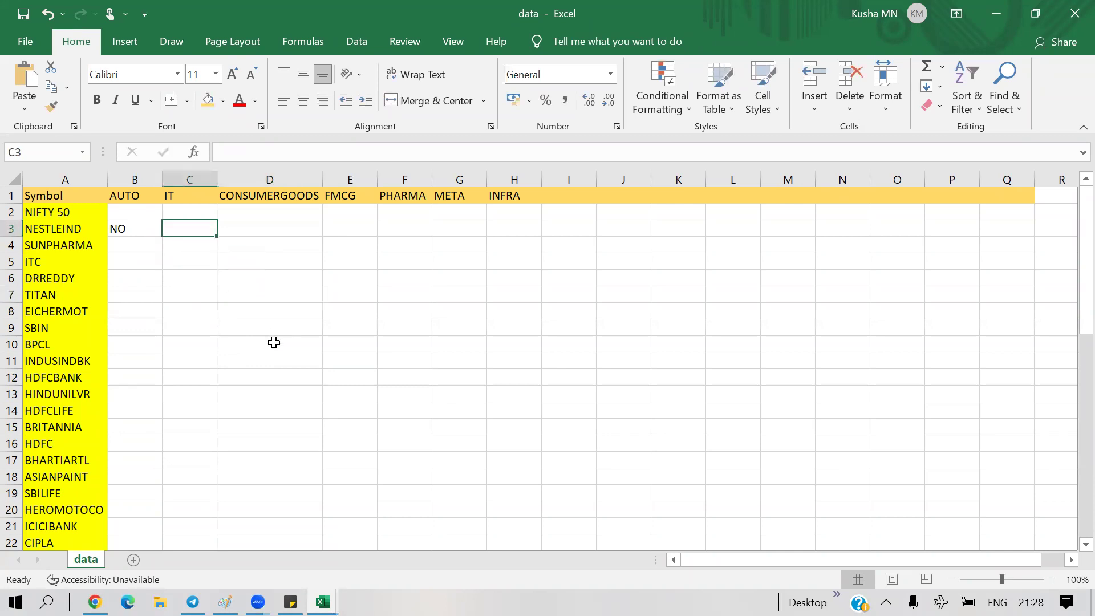
text(NO)
click(251, 224)
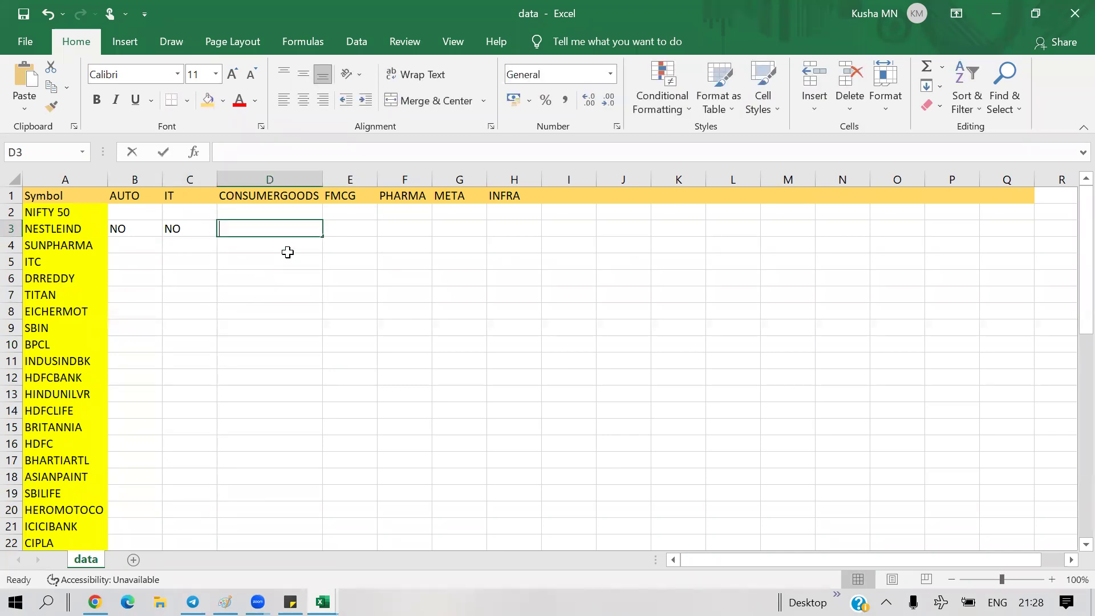
text(NO)
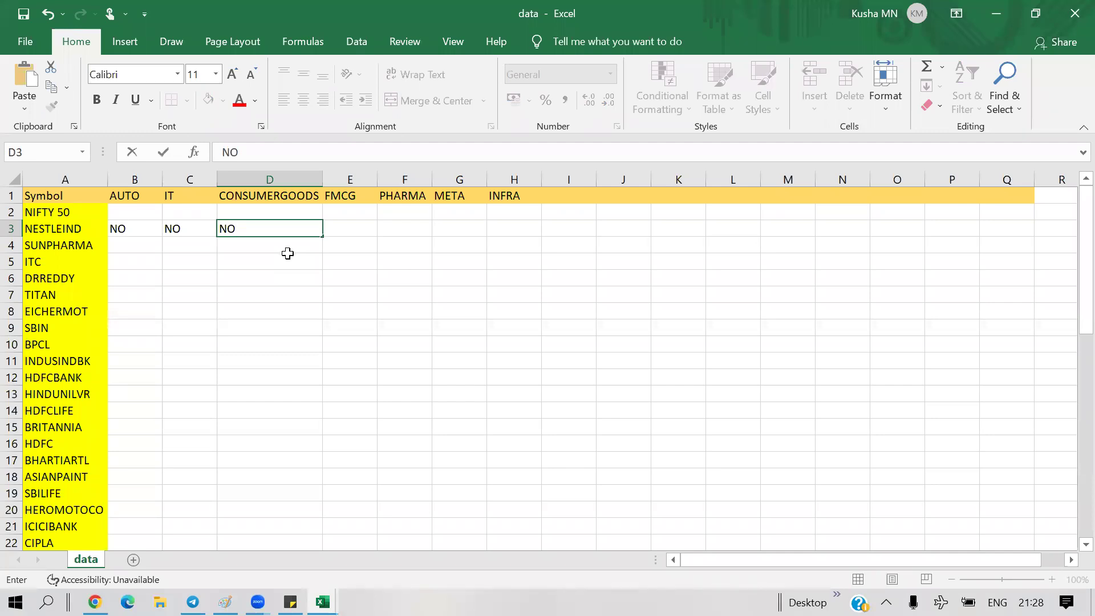
click(287, 254)
Step: Switch to the NSE page in Chrome, show the Nifty India Consumption stocks and download them as CSV
click(95, 602)
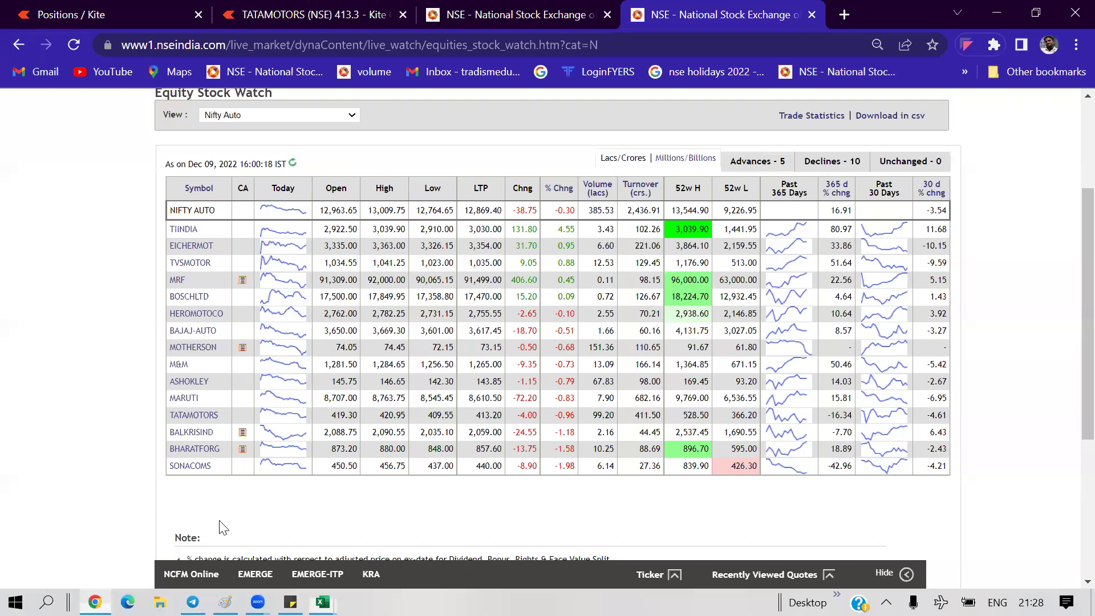
click(349, 115)
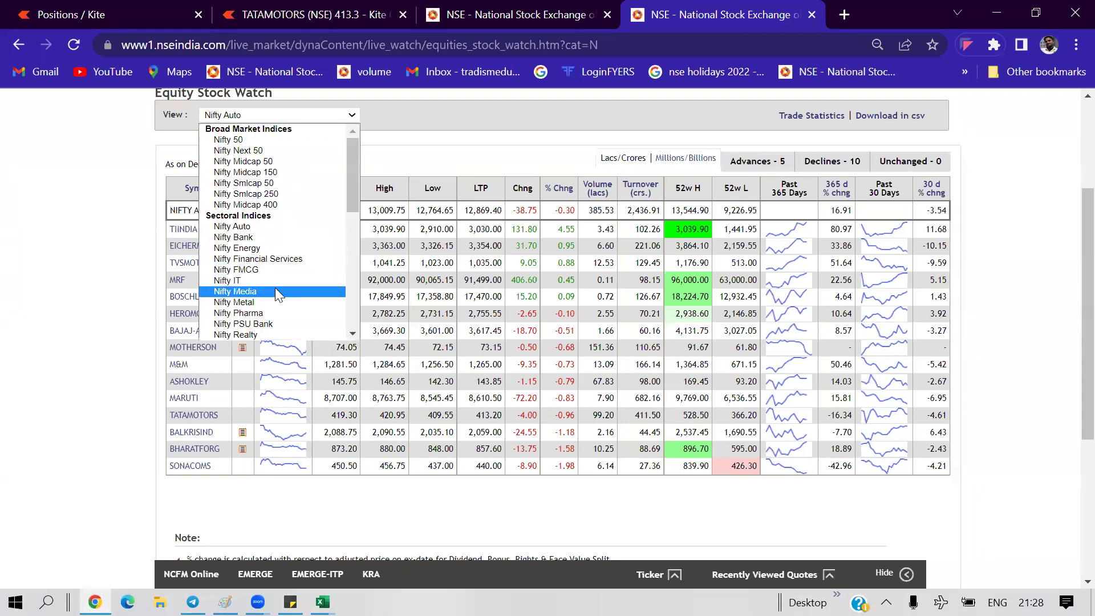
scroll(274, 293, down, 3)
scroll(268, 273, up, 3)
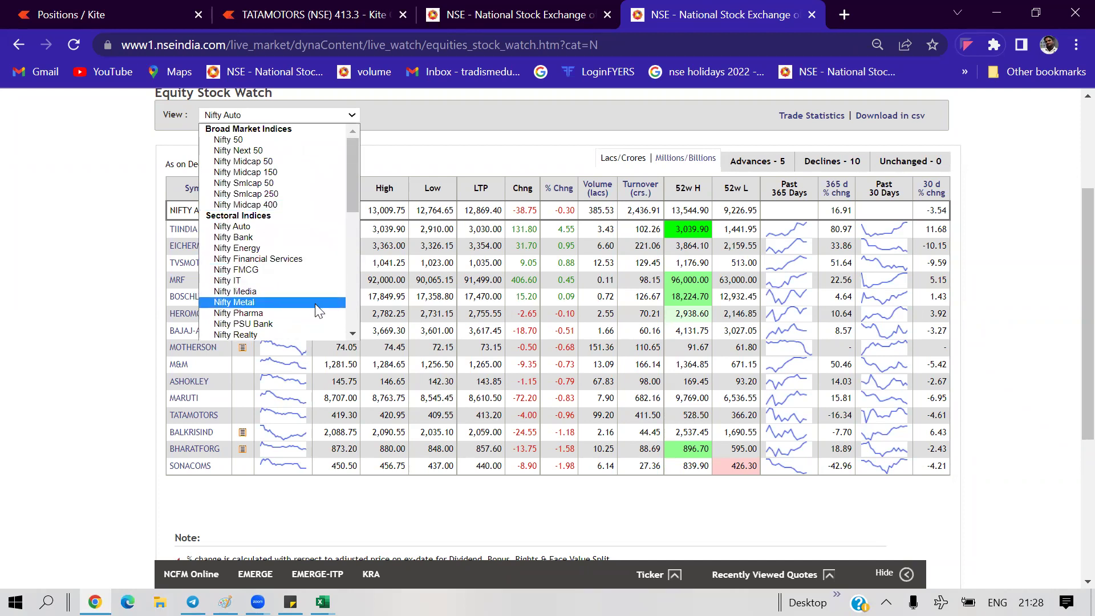
click(352, 337)
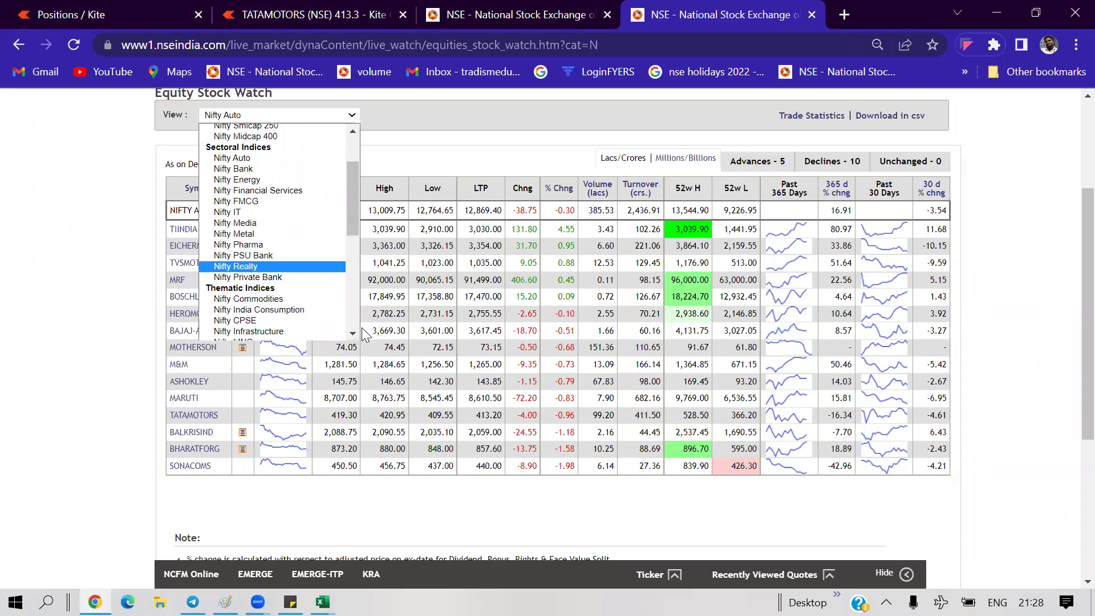
click(352, 334)
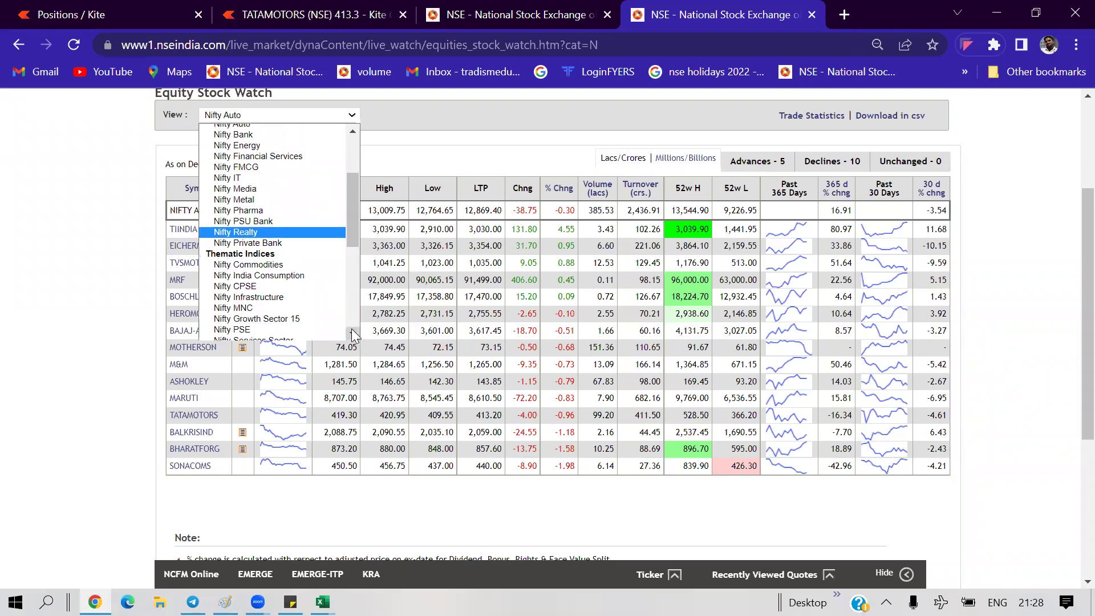
click(352, 331)
click(352, 330)
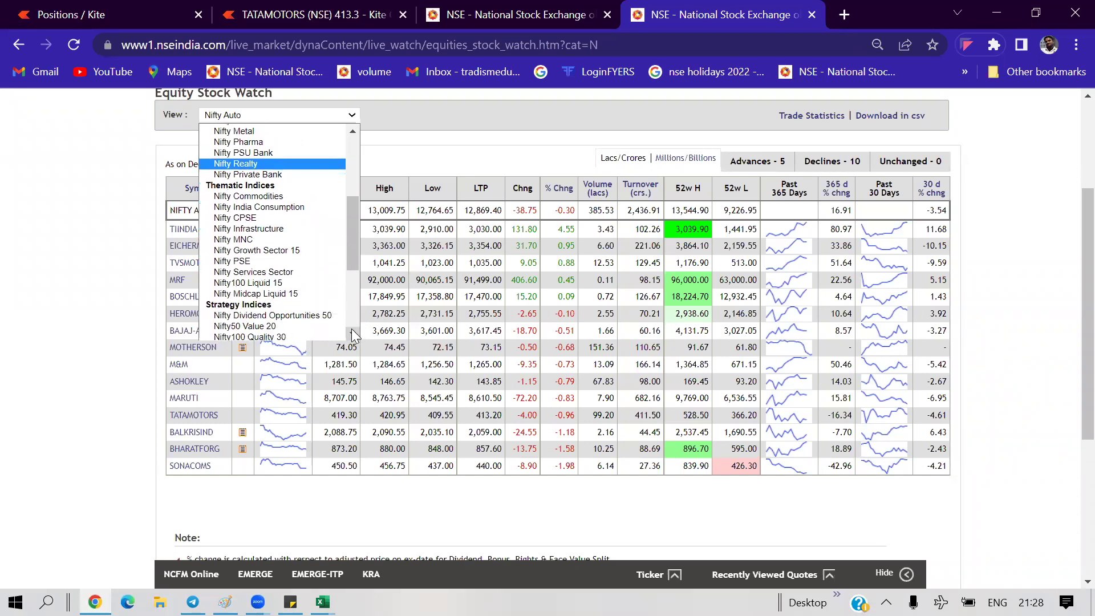
click(303, 207)
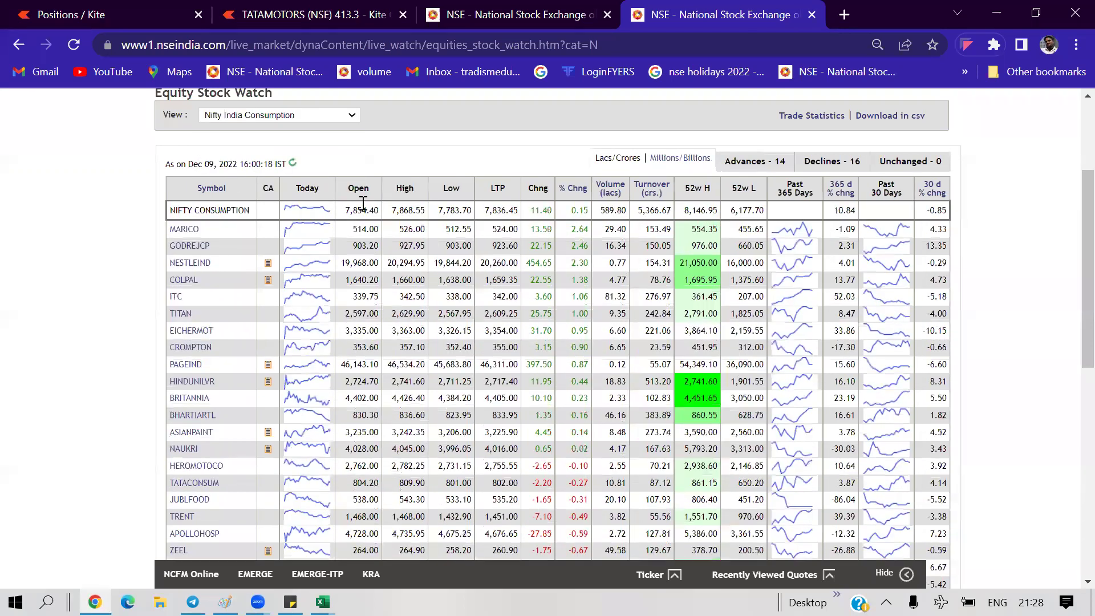
click(891, 123)
Step: Open the downloaded Nifty India Consumption file, autofit column A and find and copy NESTLEIND in A5
click(89, 564)
click(278, 374)
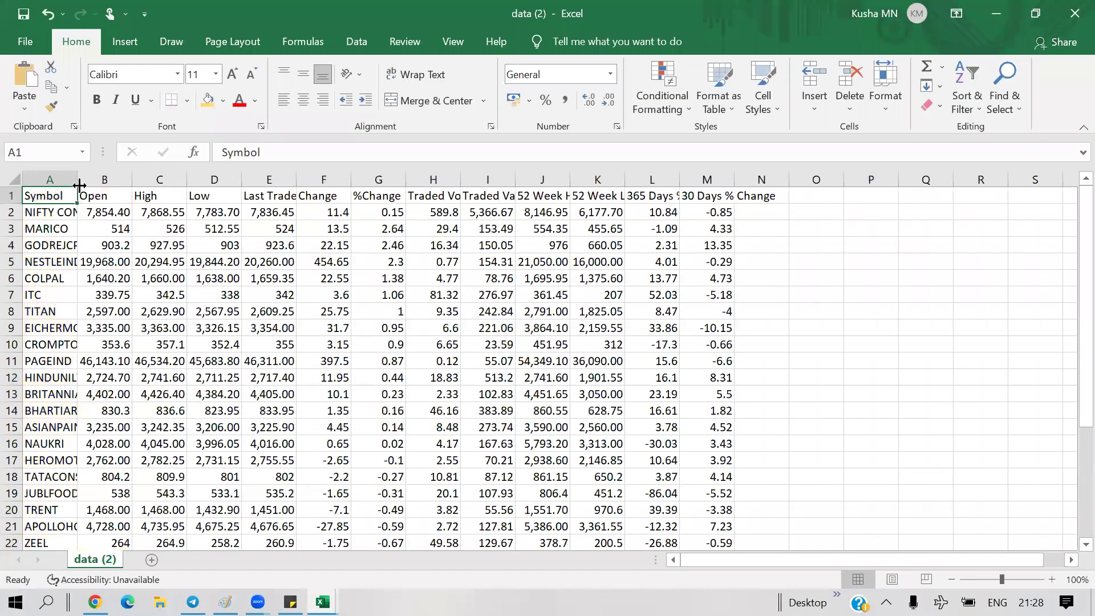
double_click(77, 179)
scroll(54, 374, down, 1)
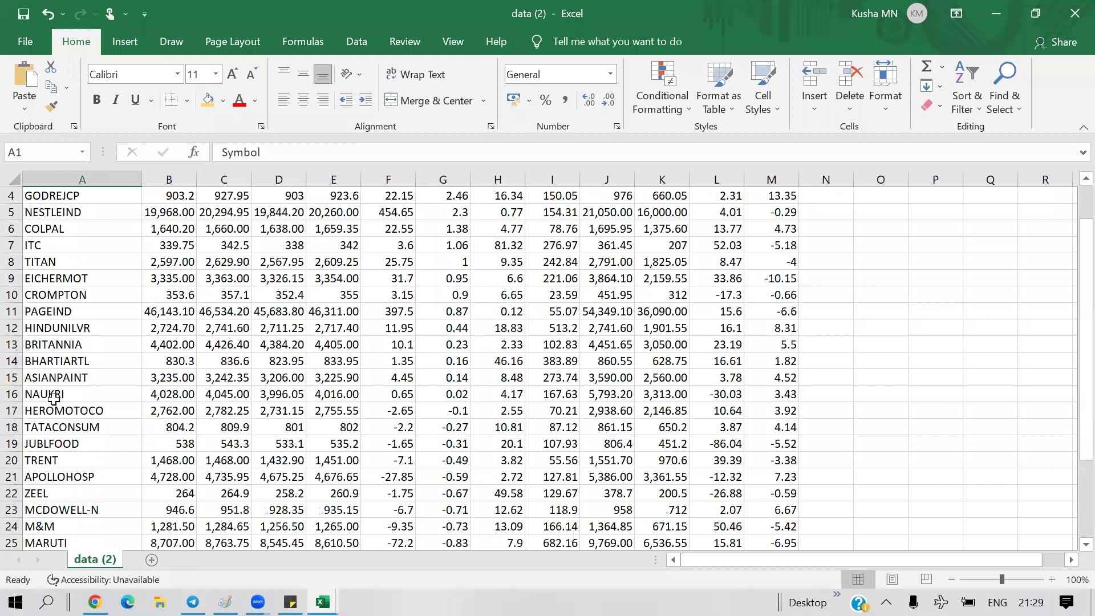
scroll(60, 435, down, 3)
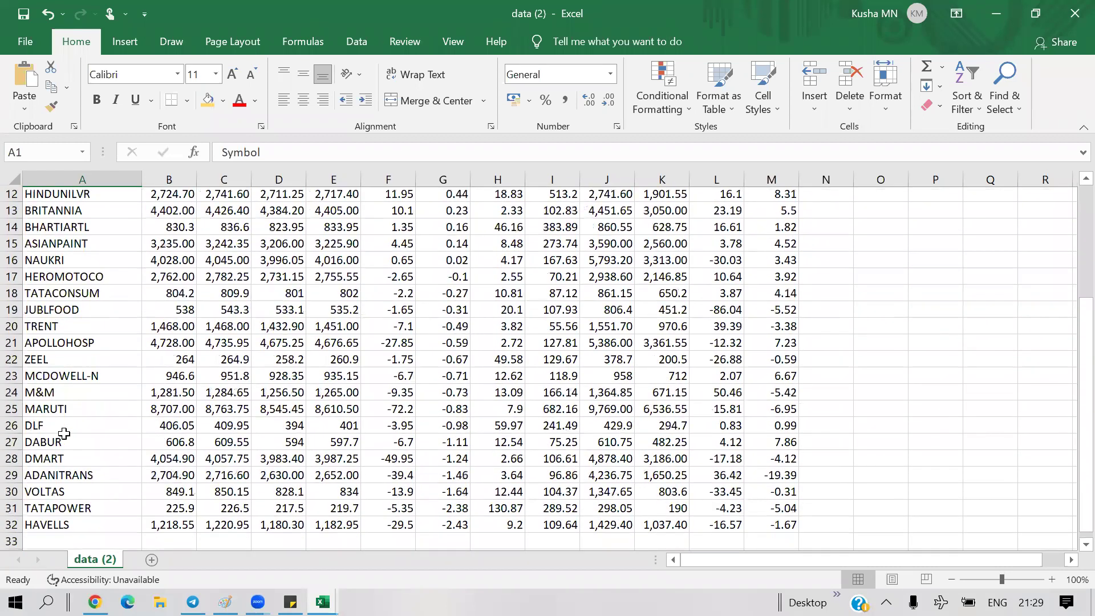
scroll(82, 412, up, 4)
click(35, 263)
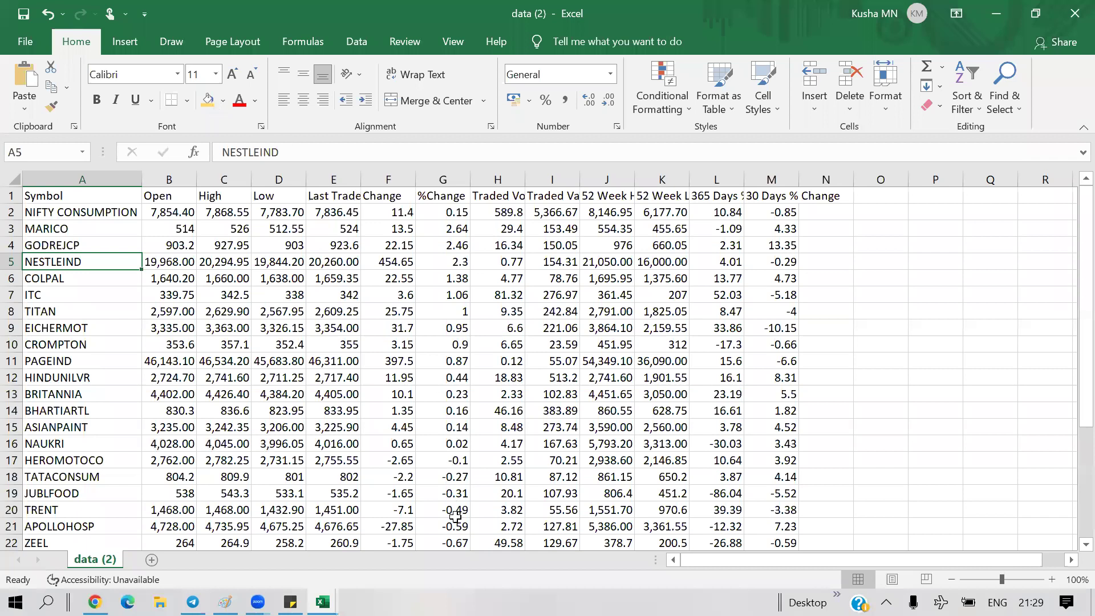
key(ctrl+c)
Step: Return to the data workbook and rename the header in D1 to CONSUMPTION
key(ctrl+Tab)
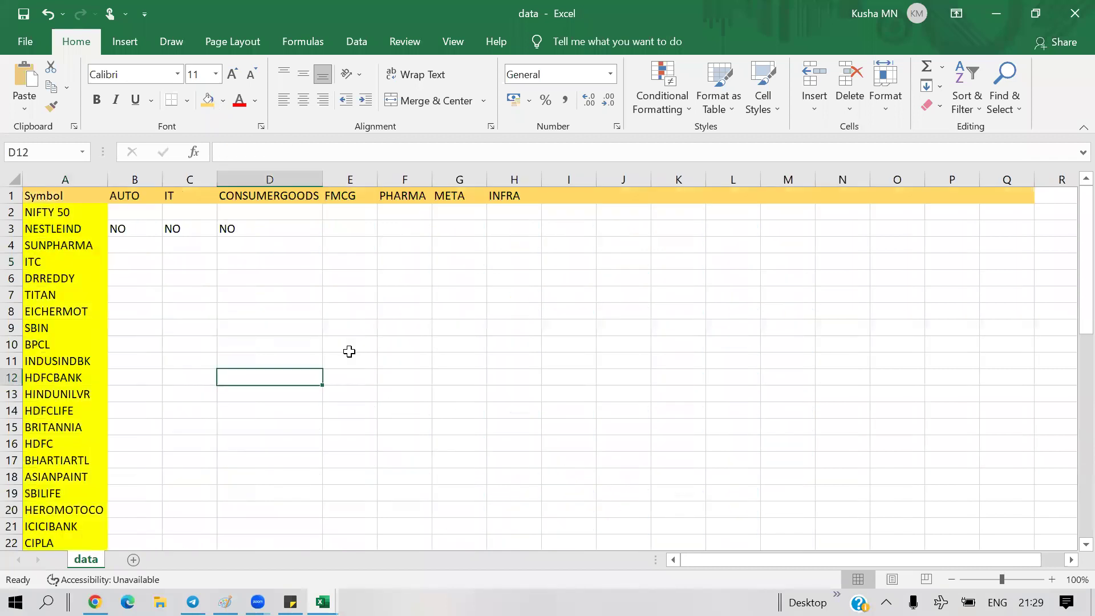
click(353, 230)
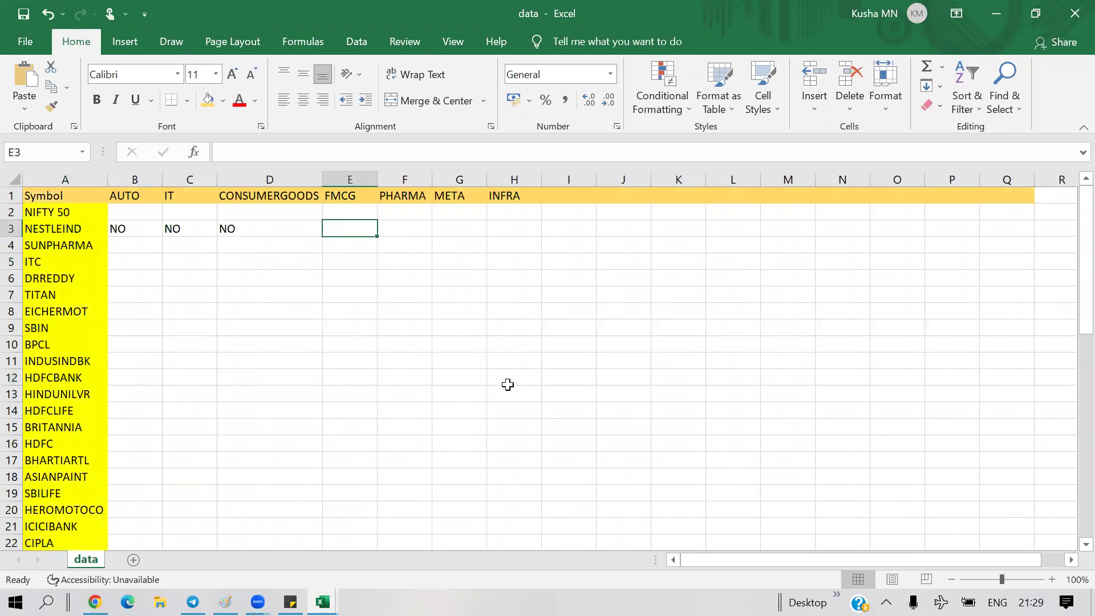
click(259, 235)
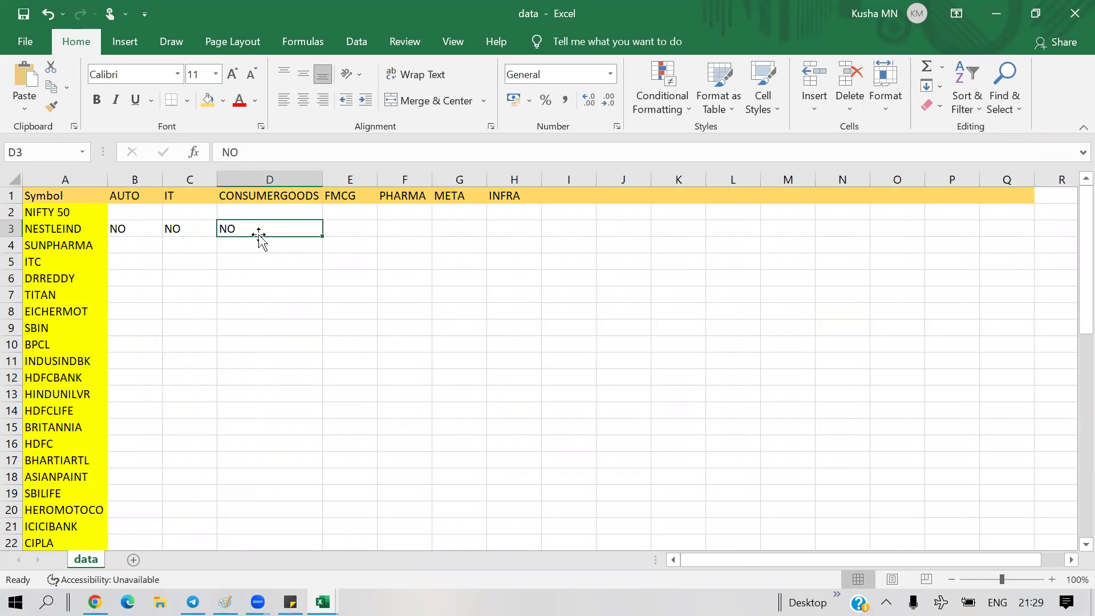
click(275, 196)
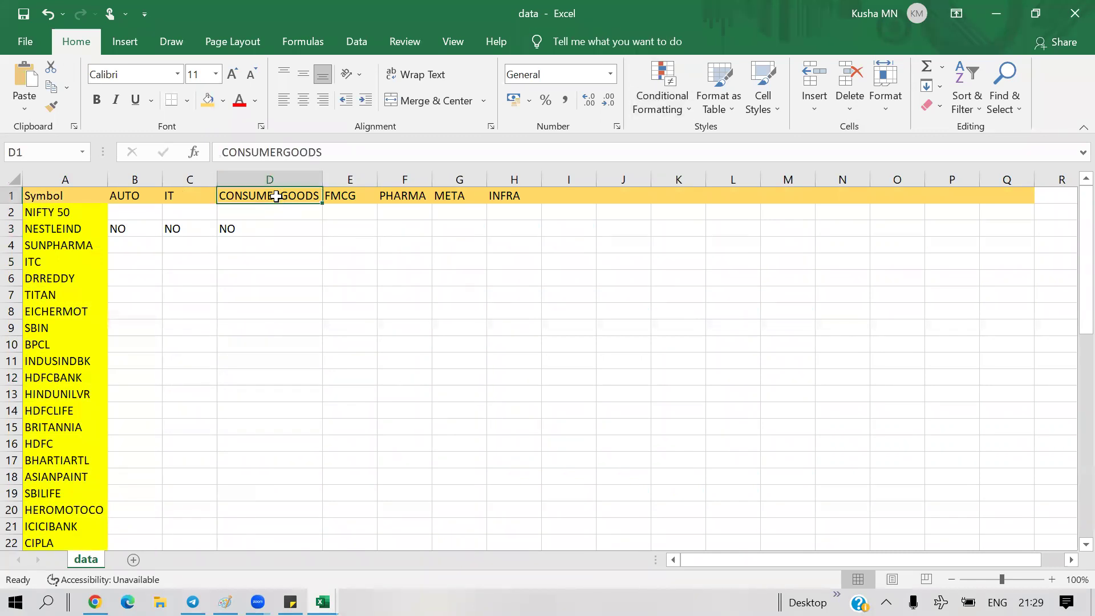
text(CONSUM)
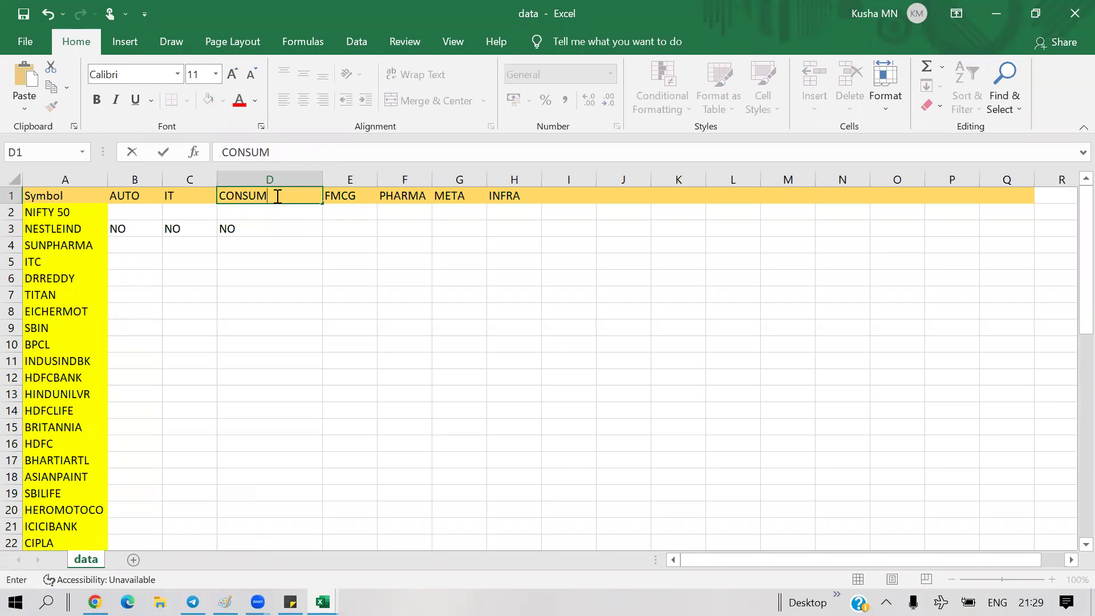
text(PTION)
Step: Set NESTLEIND's CONSUMPTION entry in D3 to YES and make its font green
click(241, 226)
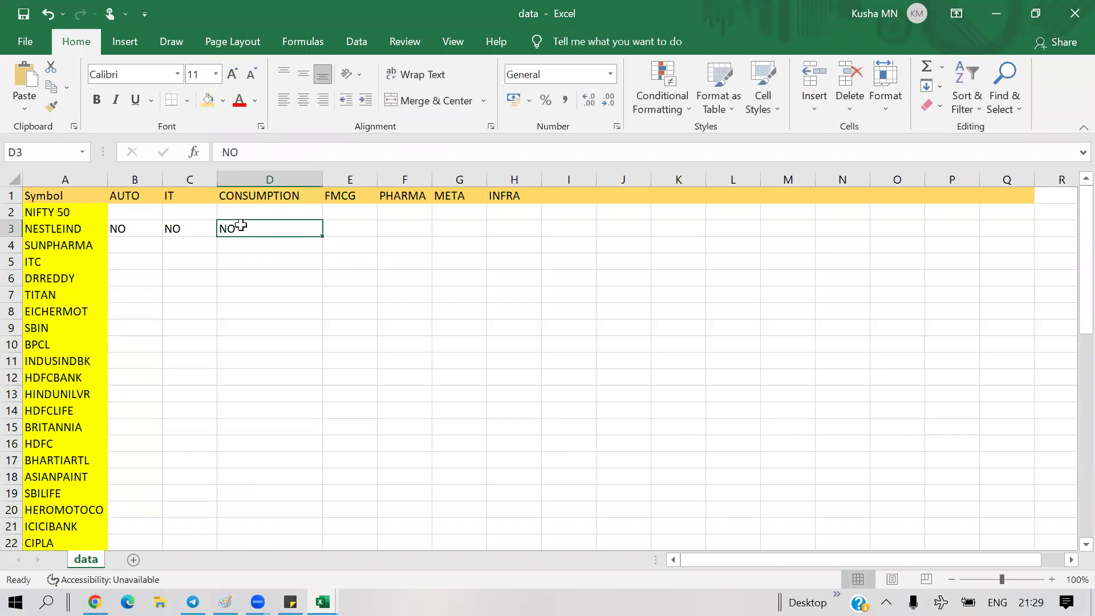
text(YES)
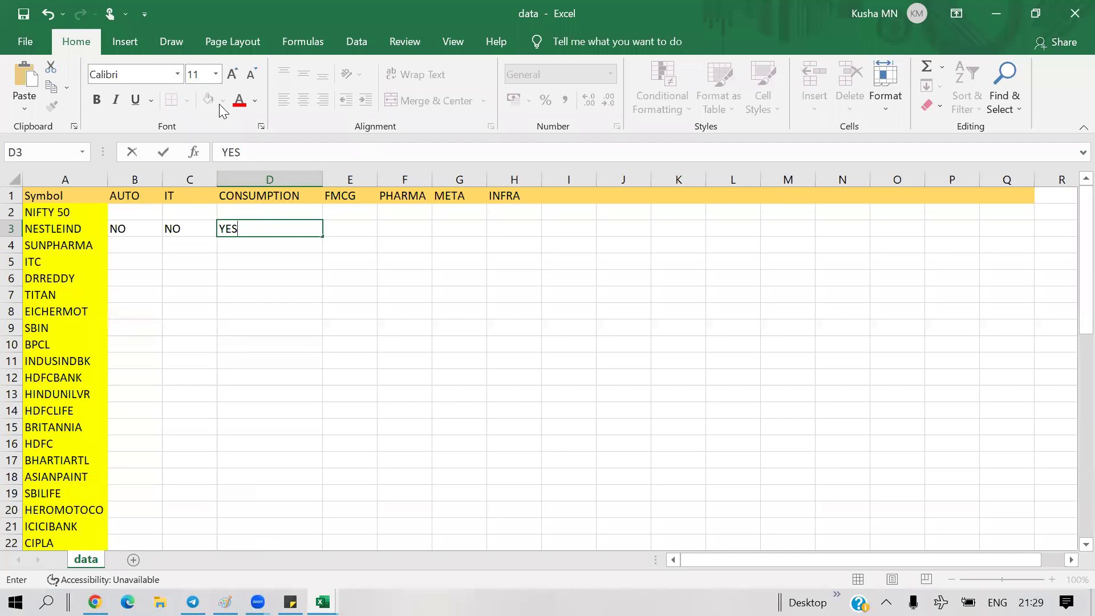
click(259, 106)
text(ES)
click(313, 257)
click(459, 360)
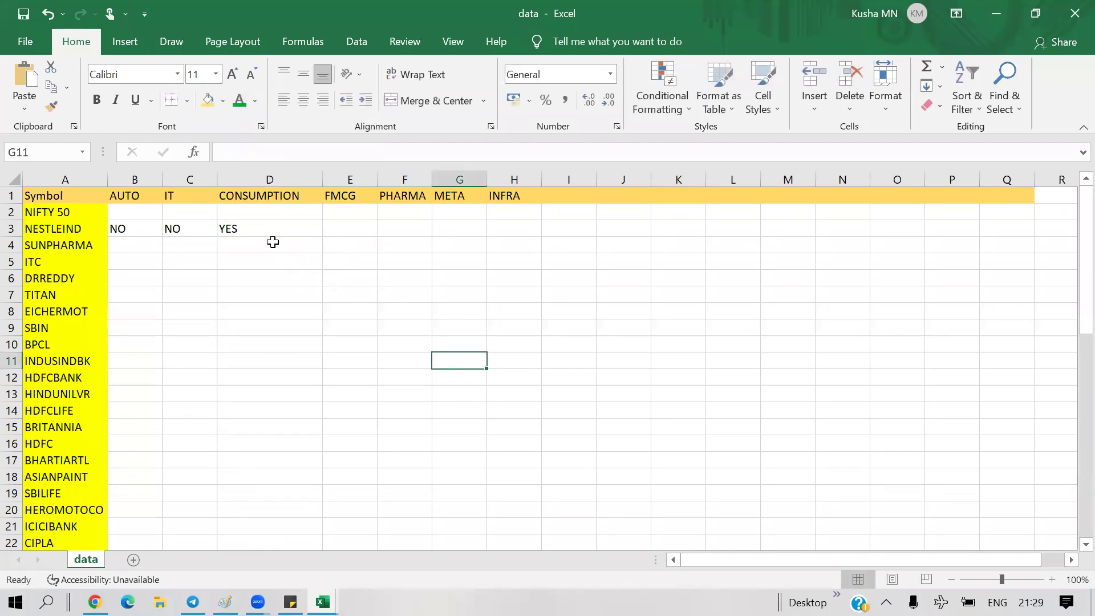
click(239, 228)
click(240, 102)
click(372, 310)
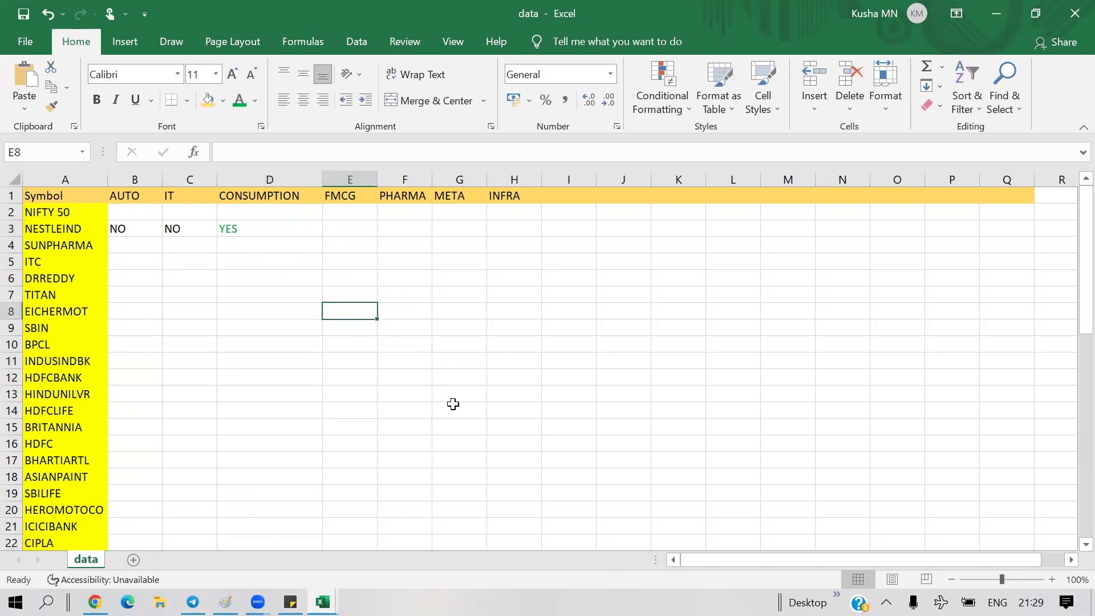
Step: Switch back to the NSE page in Chrome, show the Nifty FMCG stocks and download them as CSV
click(335, 233)
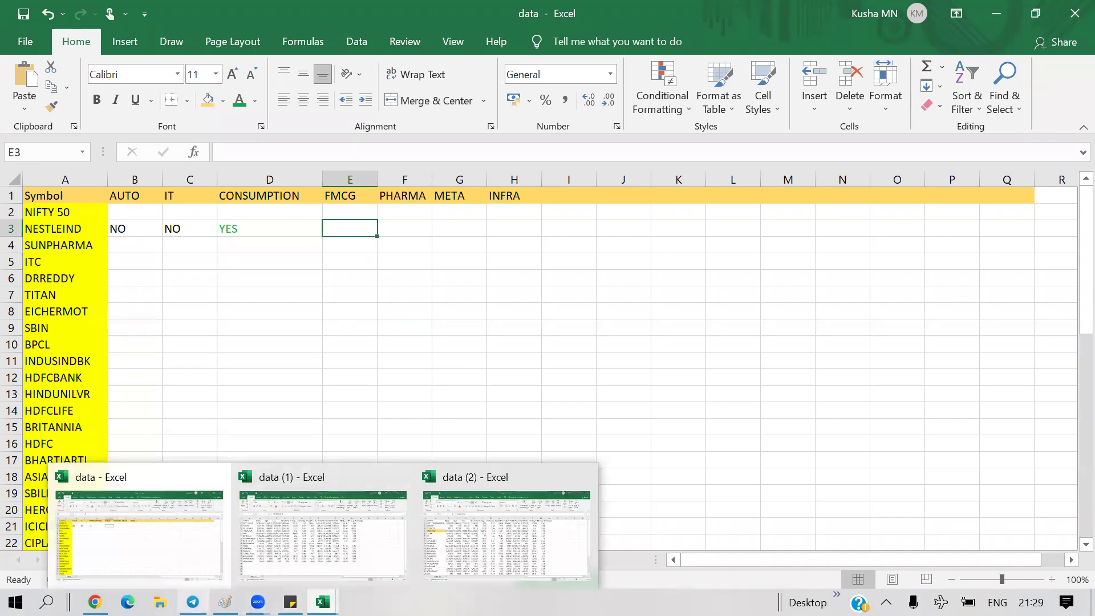
click(95, 602)
scroll(349, 288, up, 1)
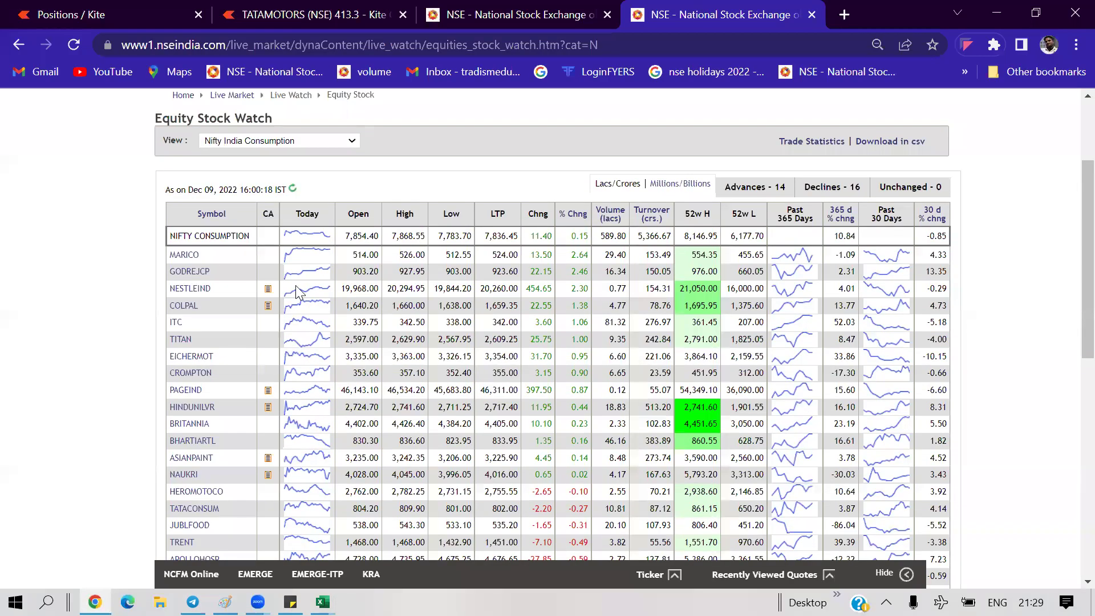
scroll(349, 288, up, 3)
click(349, 288)
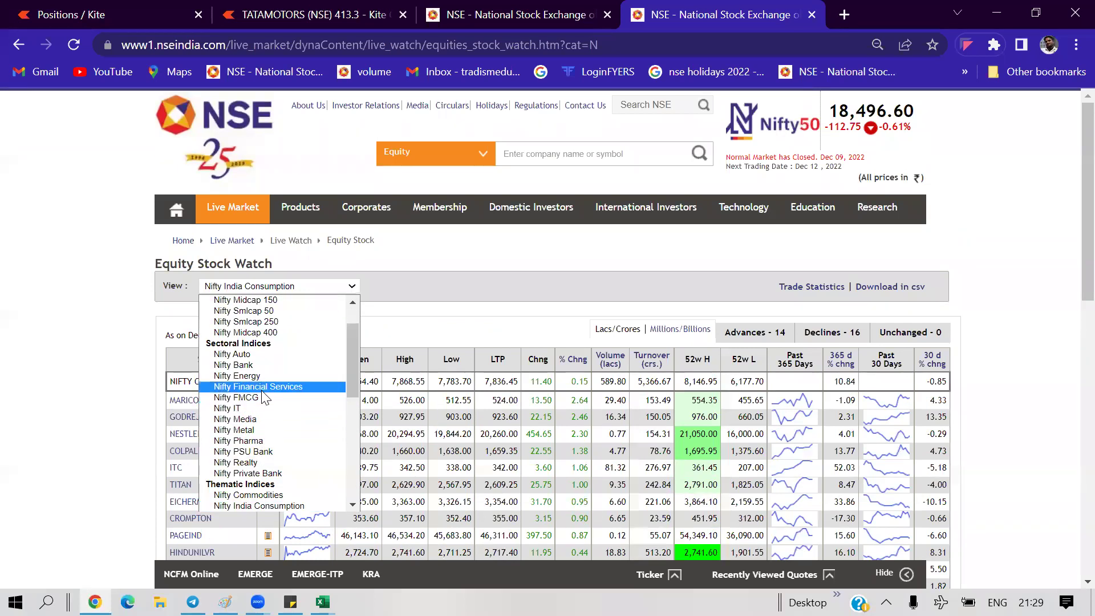
click(254, 397)
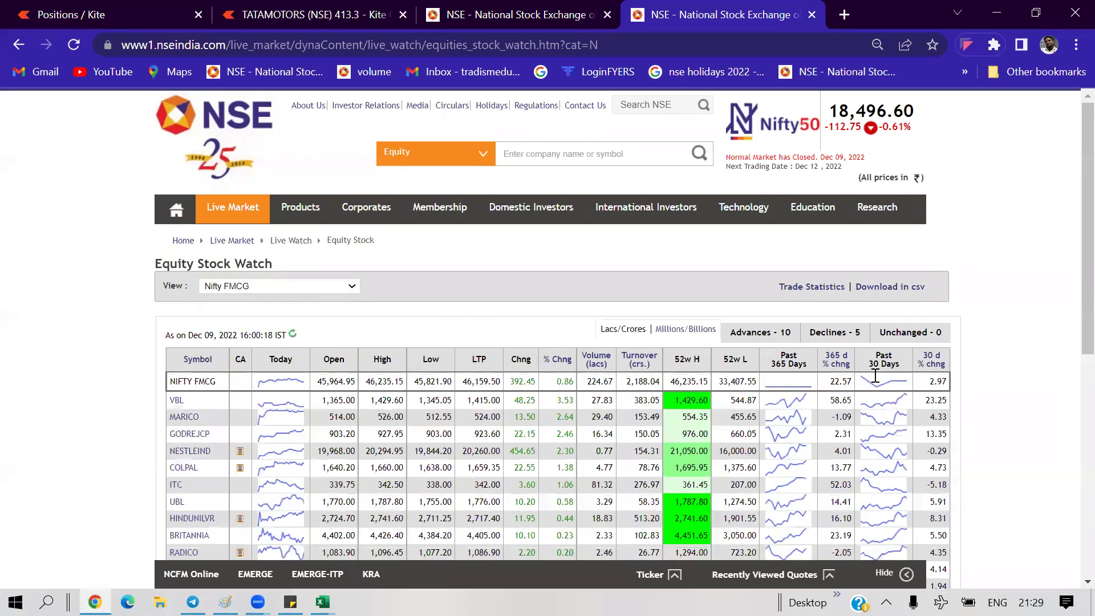
click(906, 287)
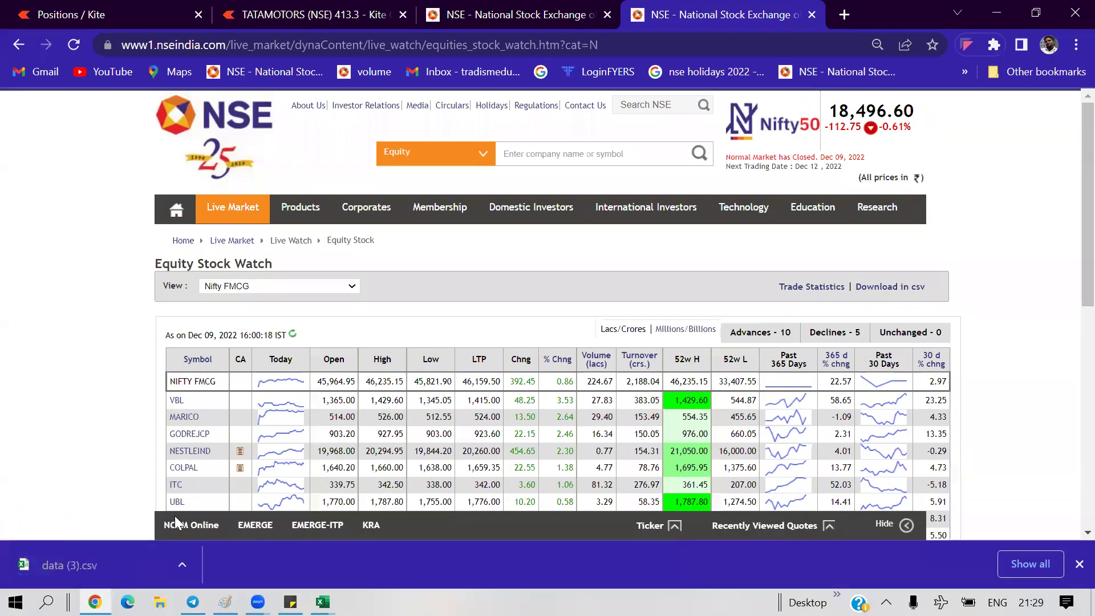
Step: Open the downloaded Nifty FMCG file, autofit column A and make the NESTLEIND symbol in A6 green
click(74, 567)
click(287, 385)
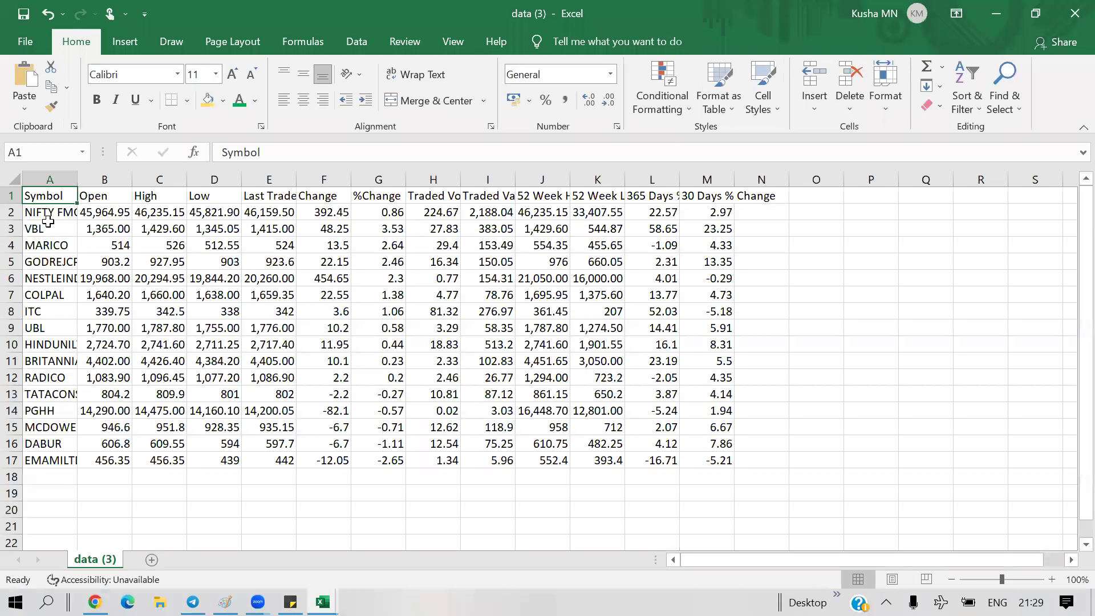
double_click(77, 179)
drag(59, 211, 55, 462)
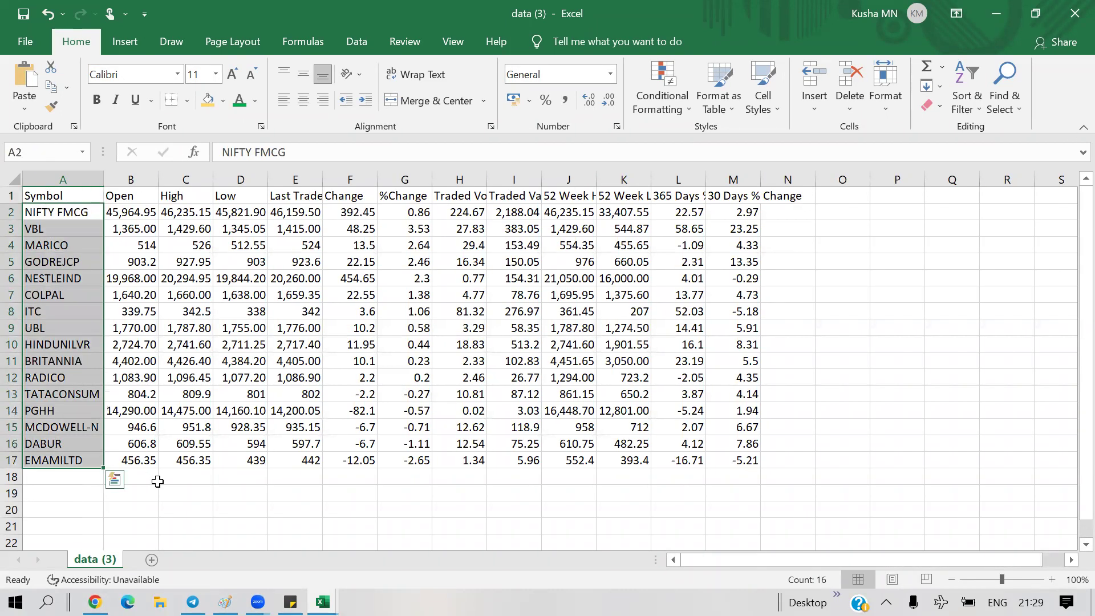
click(36, 277)
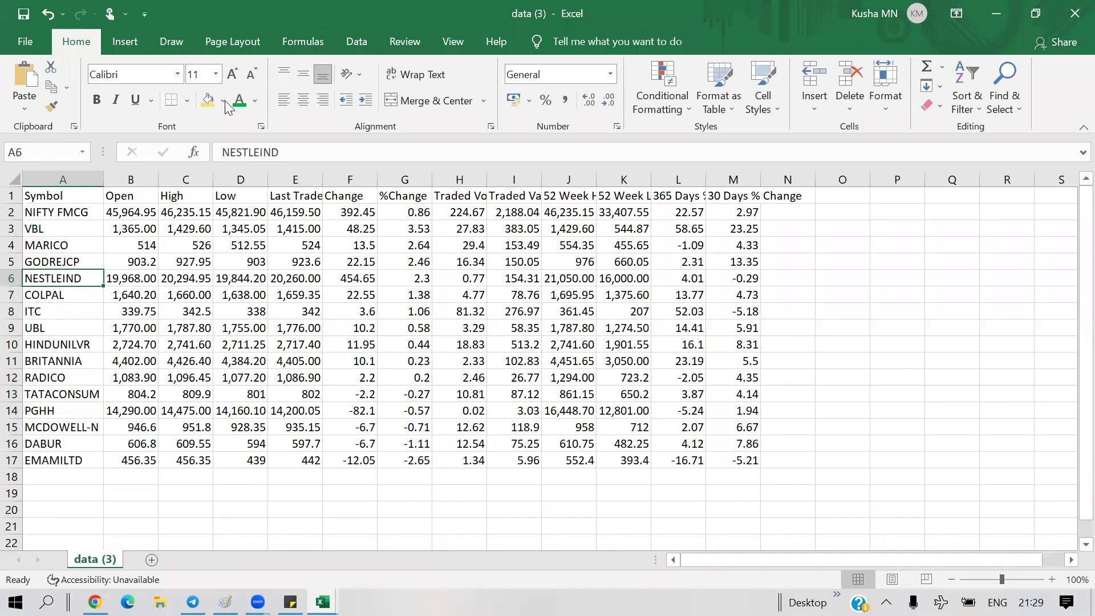
click(244, 108)
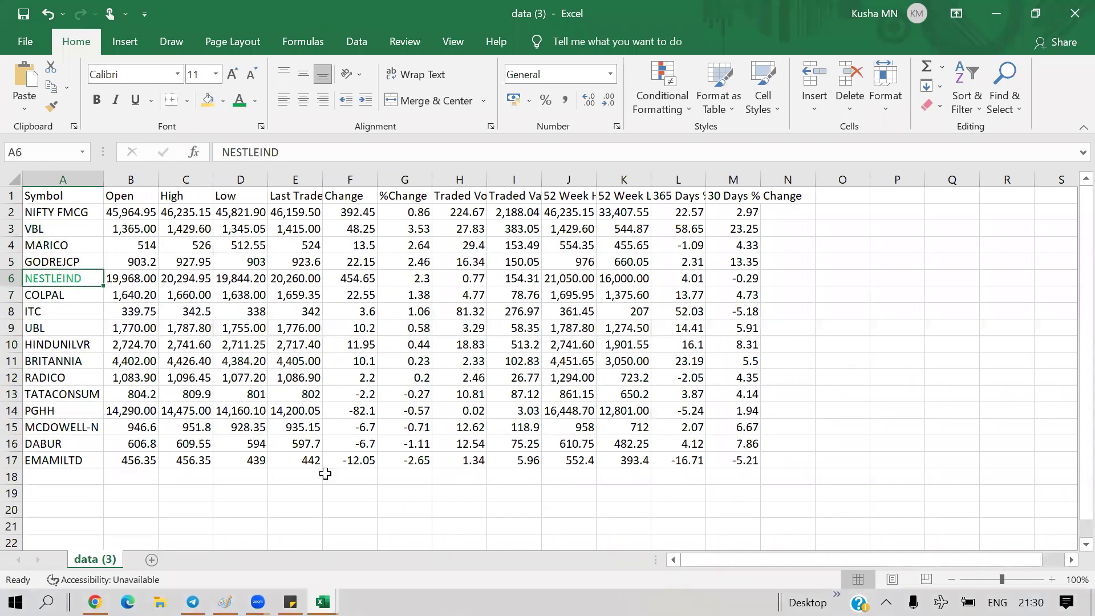
Step: Return to the data workbook and enter YES in green font for NESTLEIND under FMCG in E3
click(322, 601)
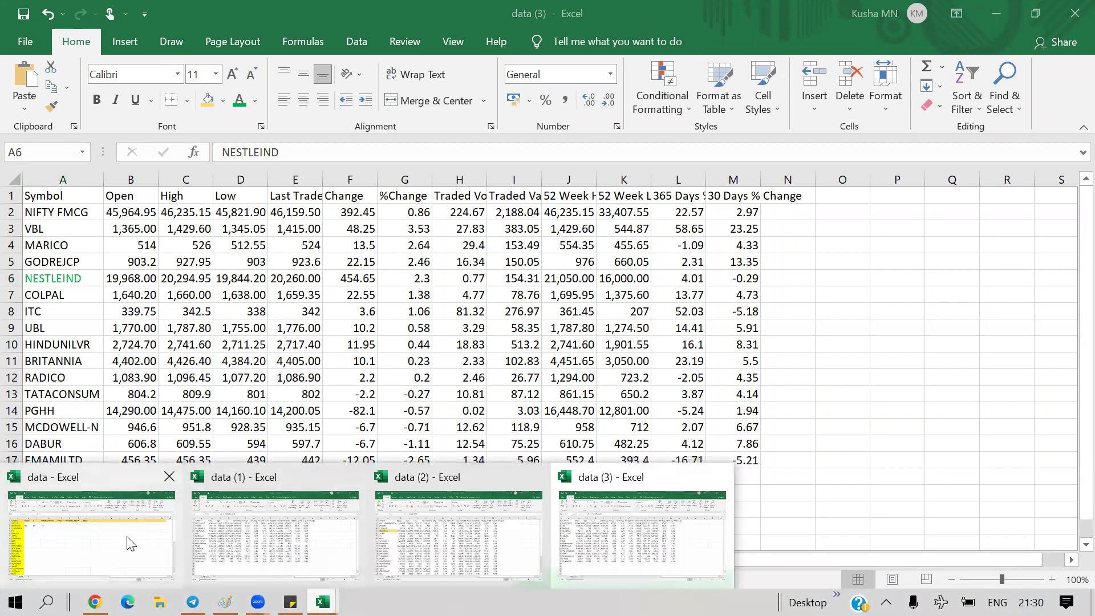
click(130, 544)
click(350, 231)
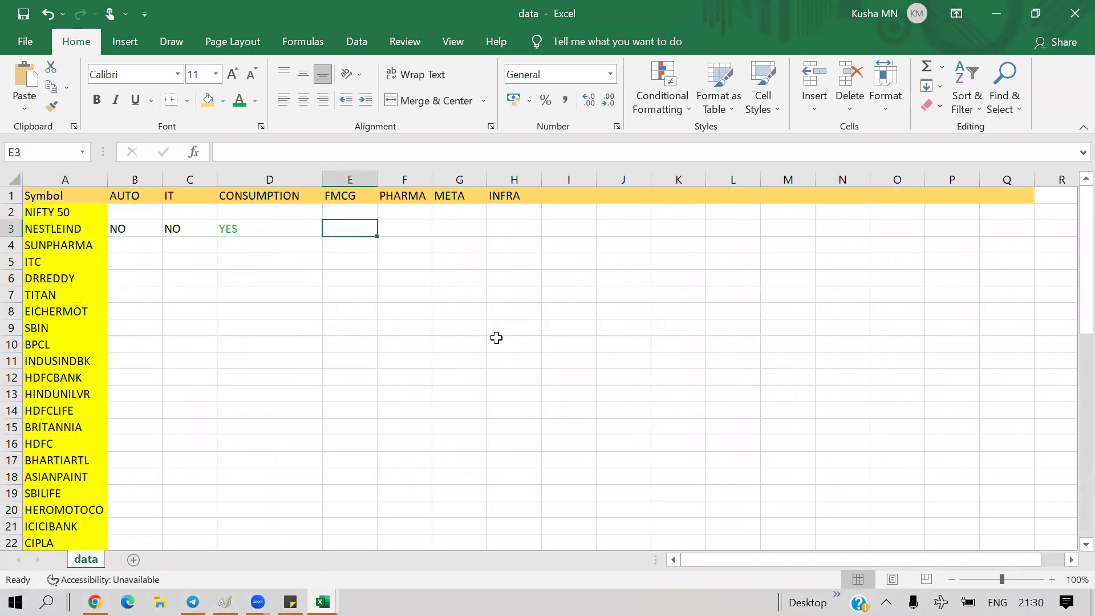
text(YES)
click(491, 314)
click(358, 228)
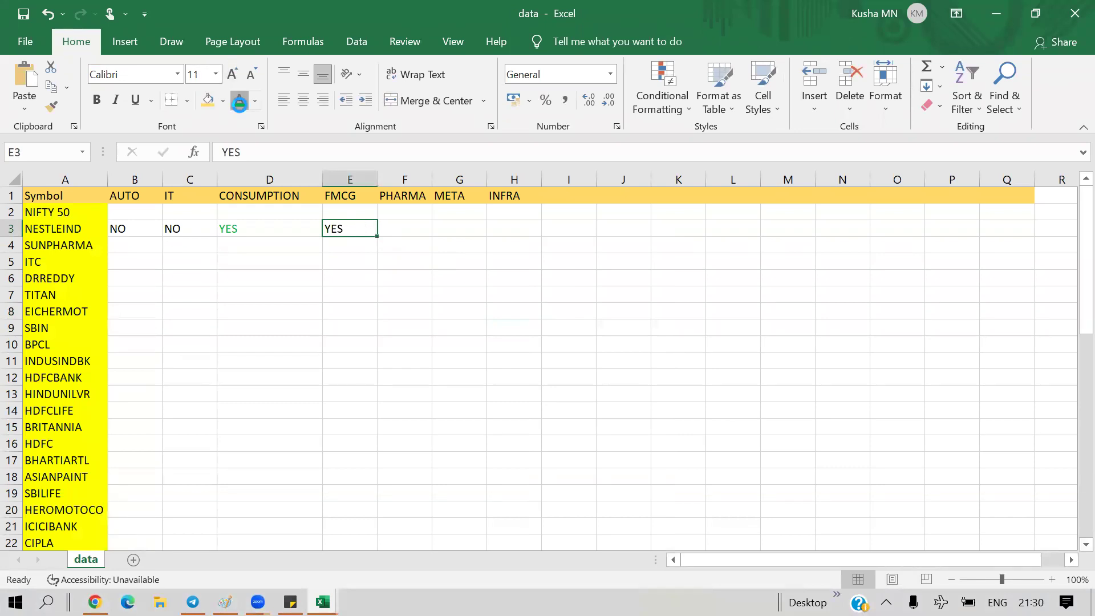
click(240, 101)
click(399, 426)
Step: Look over the remaining unclassified symbols in column A, selecting A6 to A24
scroll(68, 388, down, 6)
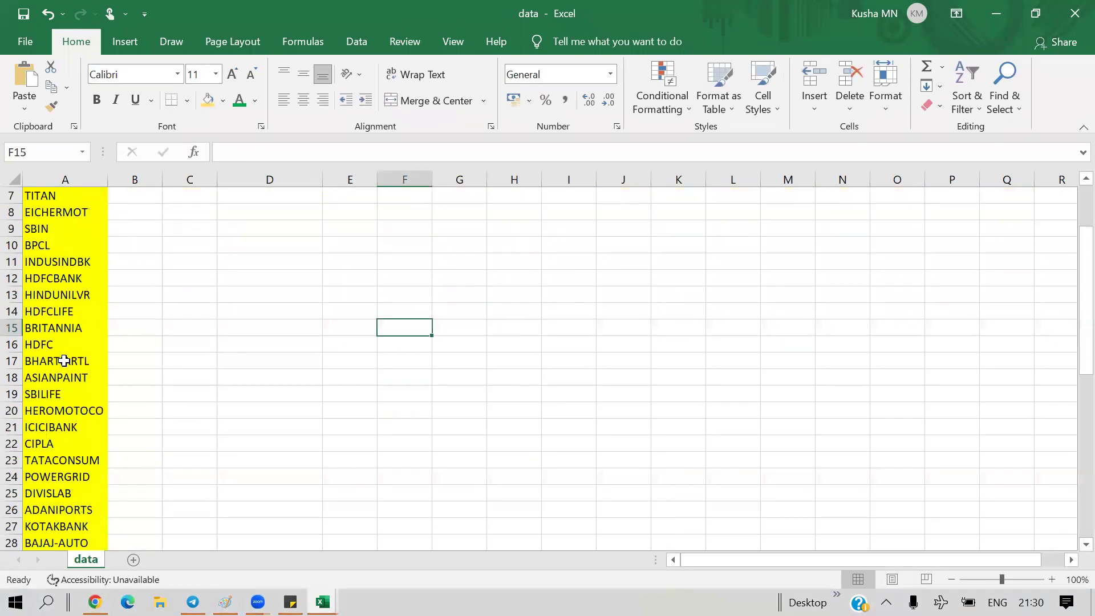
scroll(71, 422, up, 6)
drag(63, 272, 63, 528)
scroll(299, 477, down, 3)
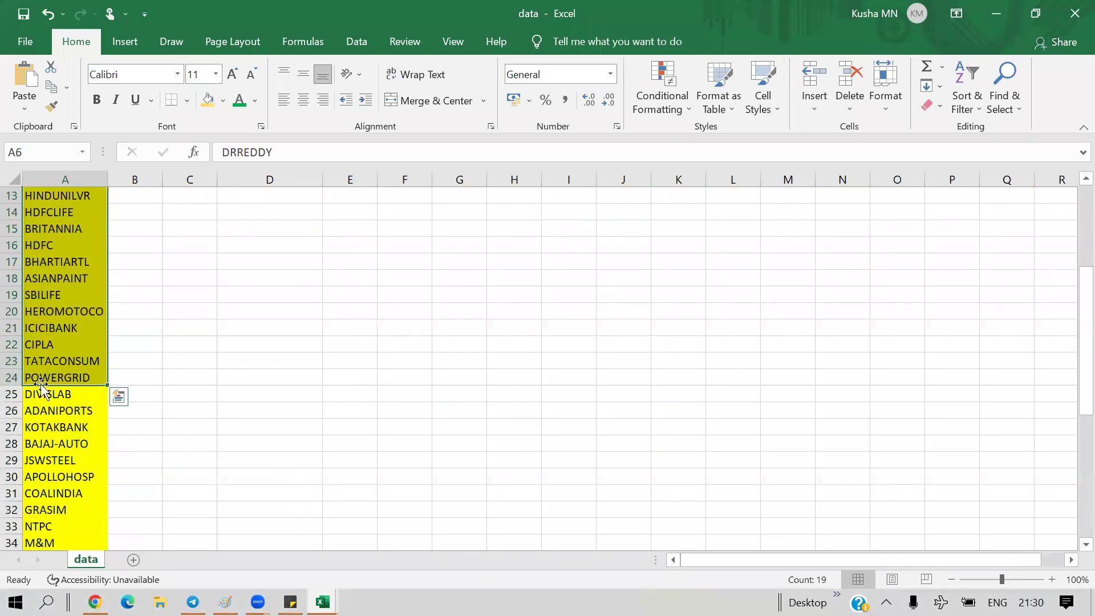
scroll(228, 425, up, 4)
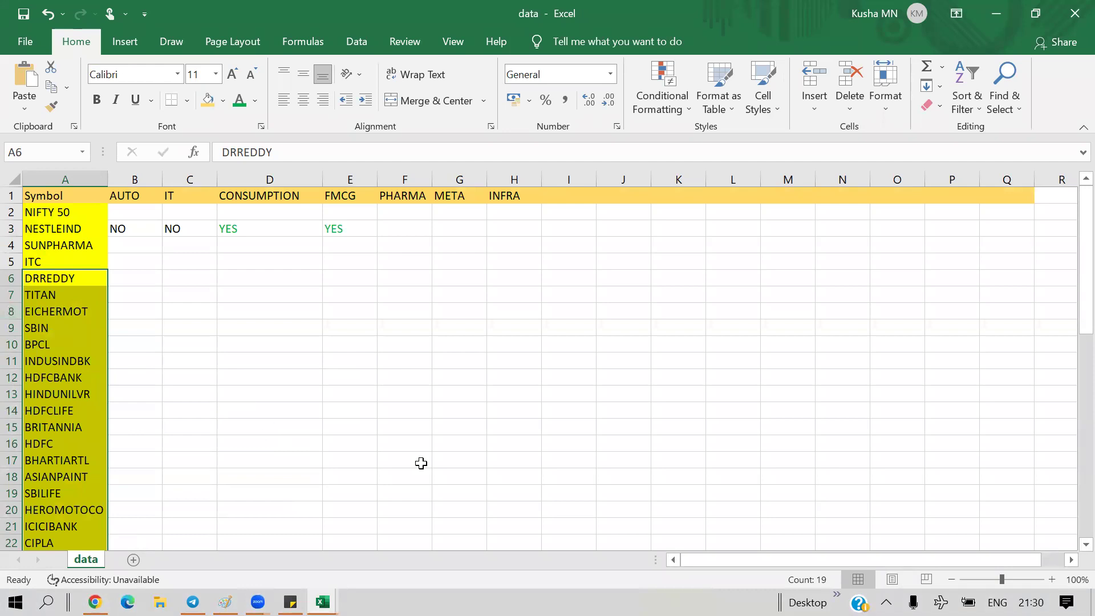
Step: Look over the sector headings in B1 to H1 and the empty header cells beside them
key(ctrl+v)
key(Escape)
drag(146, 196, 516, 194)
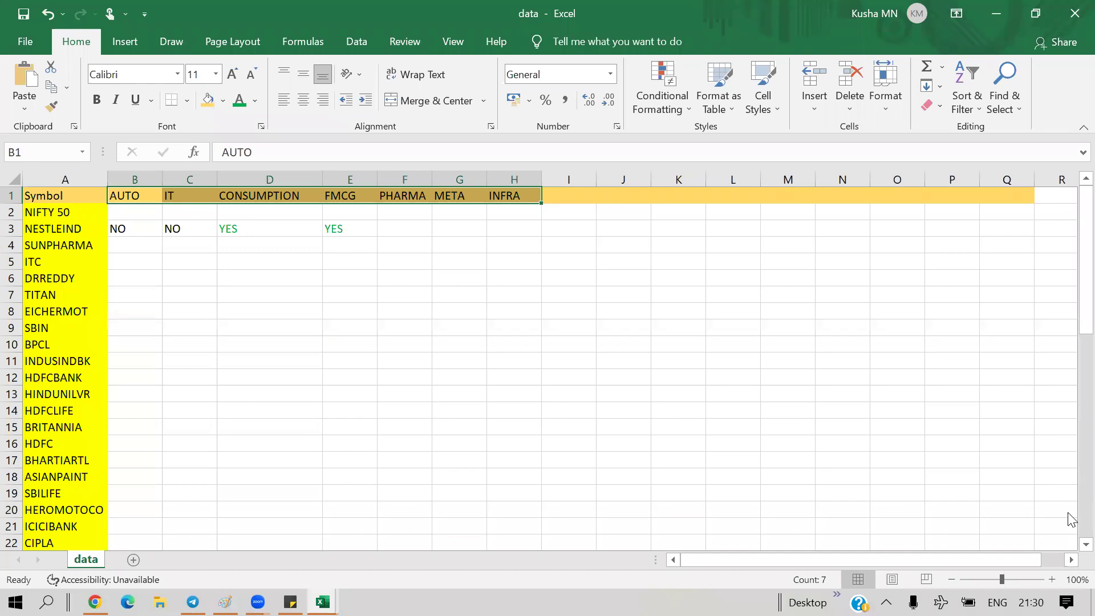
click(245, 264)
drag(156, 200, 514, 196)
key(ctrl+v)
drag(594, 196, 1024, 196)
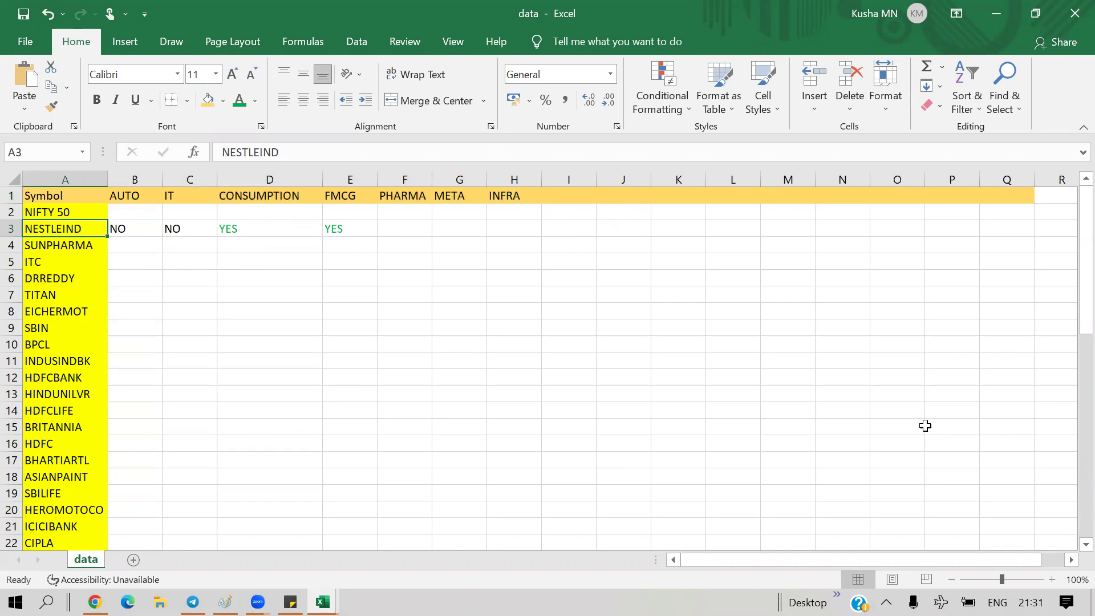
Step: Enter NO for NESTLEIND under PHARMA, META and INFRA in F3 to H3
click(408, 233)
text(NO)
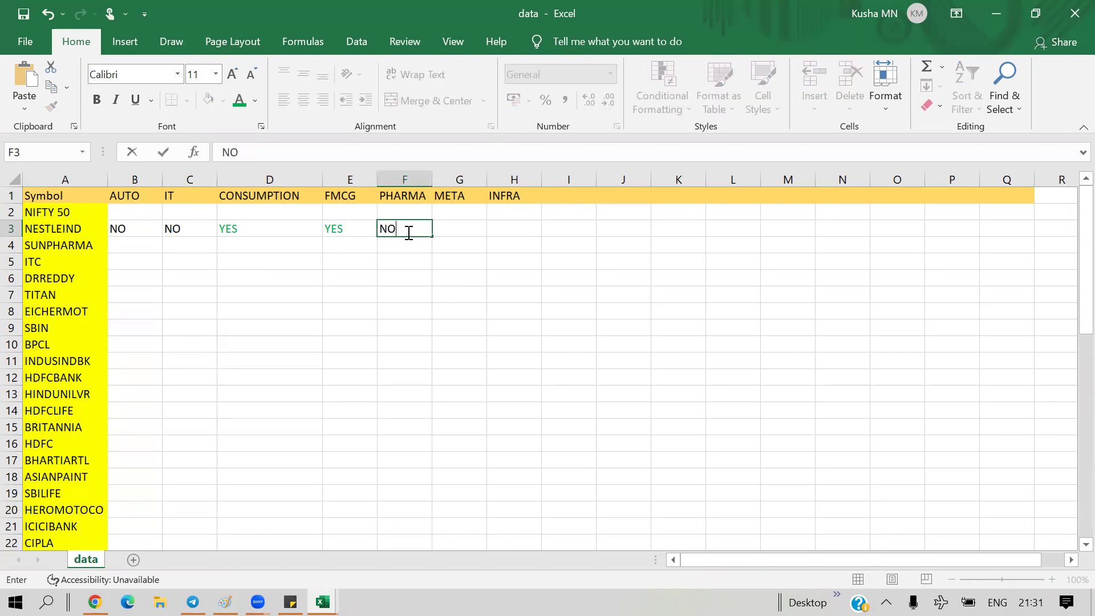
key(Tab)
text(NO)
key(Tab)
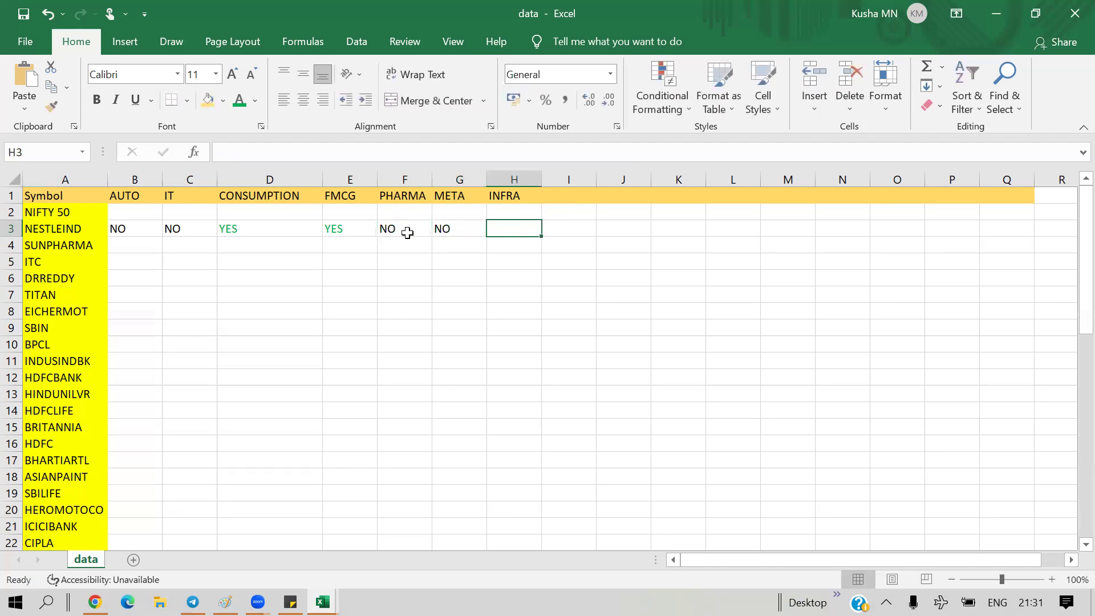
text(NO)
click(507, 306)
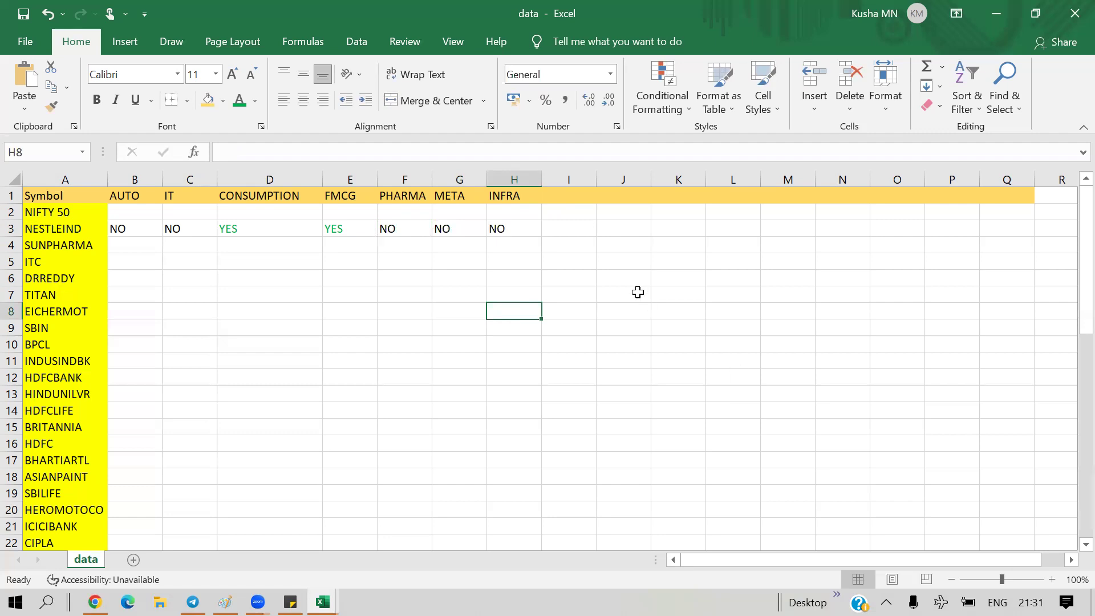
Step: Add the sector heading MNC in I1 and enter YES in green font for NESTLEIND in I3
click(563, 196)
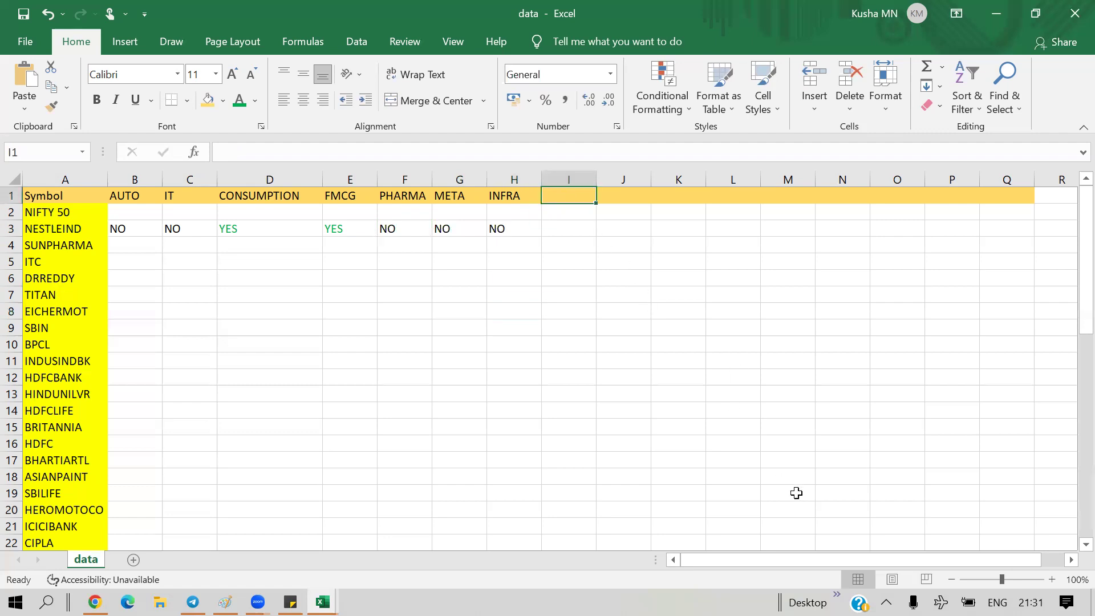
text(MNC)
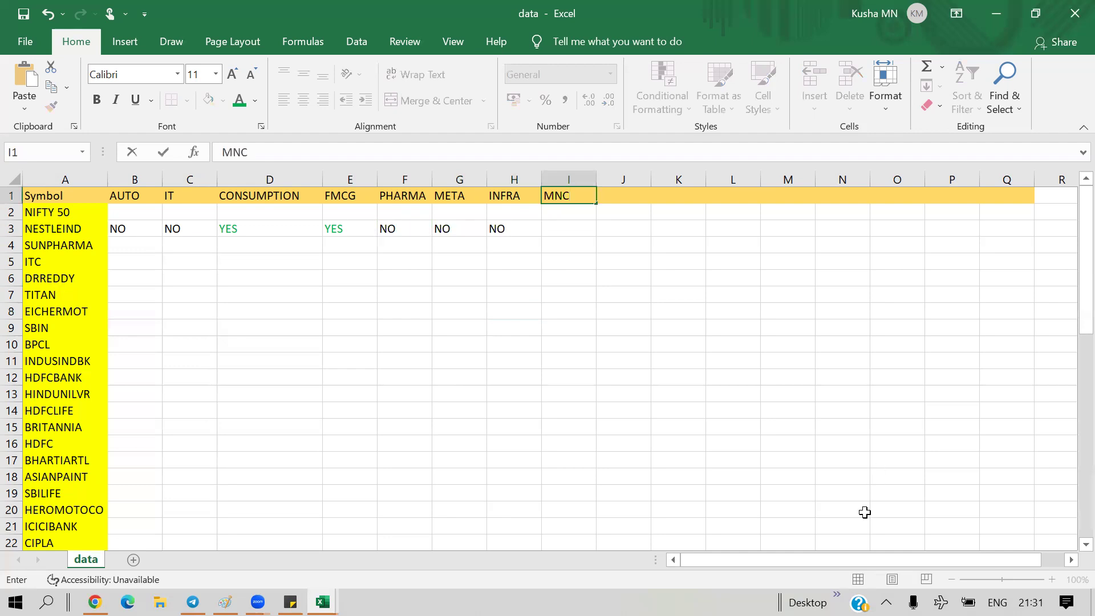
drag(850, 526, 845, 494)
click(564, 228)
text(YES)
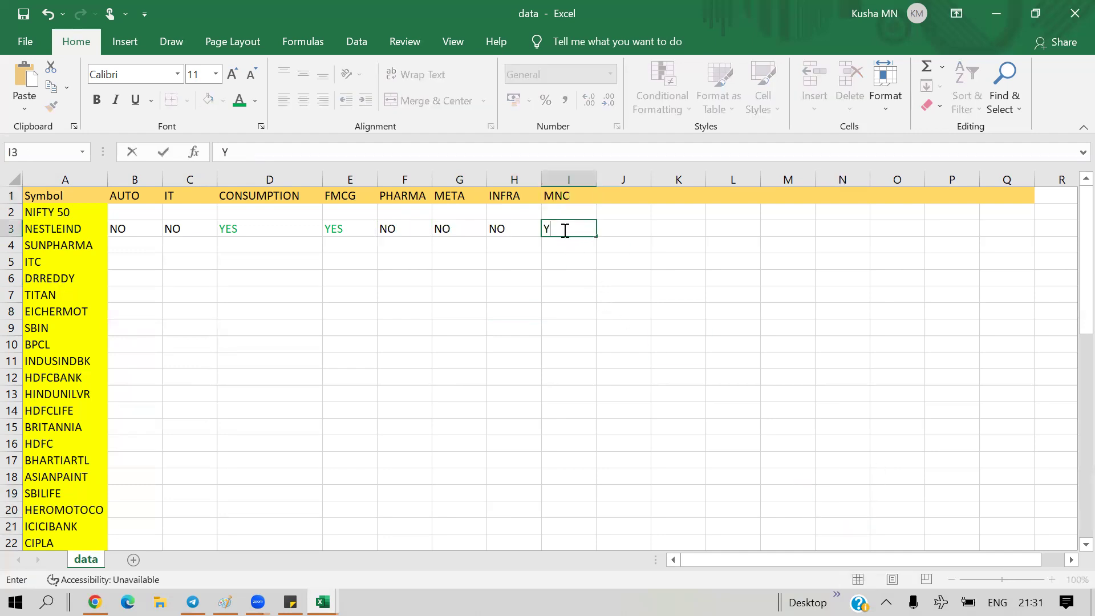
click(577, 312)
click(568, 228)
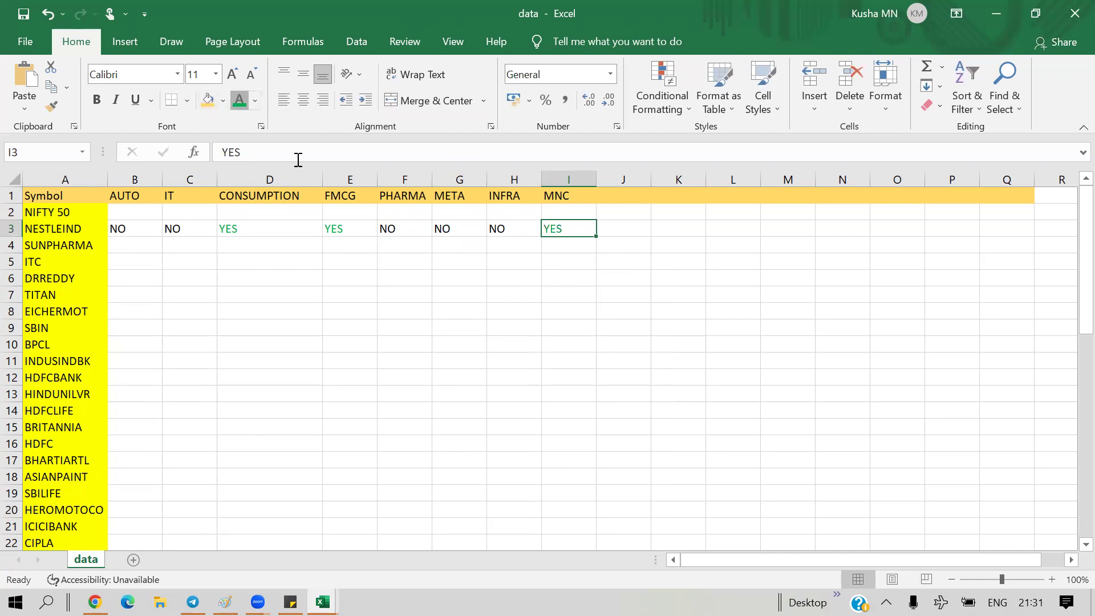
click(616, 383)
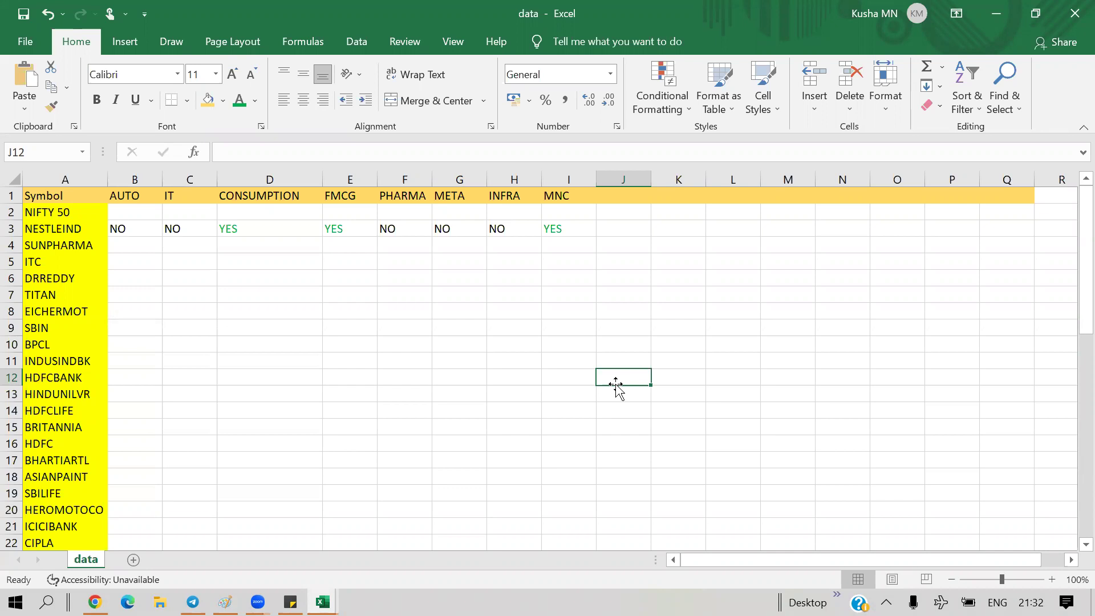
Step: Switch to the NSE page in Chrome and look through the indices offered for the equity stock watch
click(95, 602)
click(353, 283)
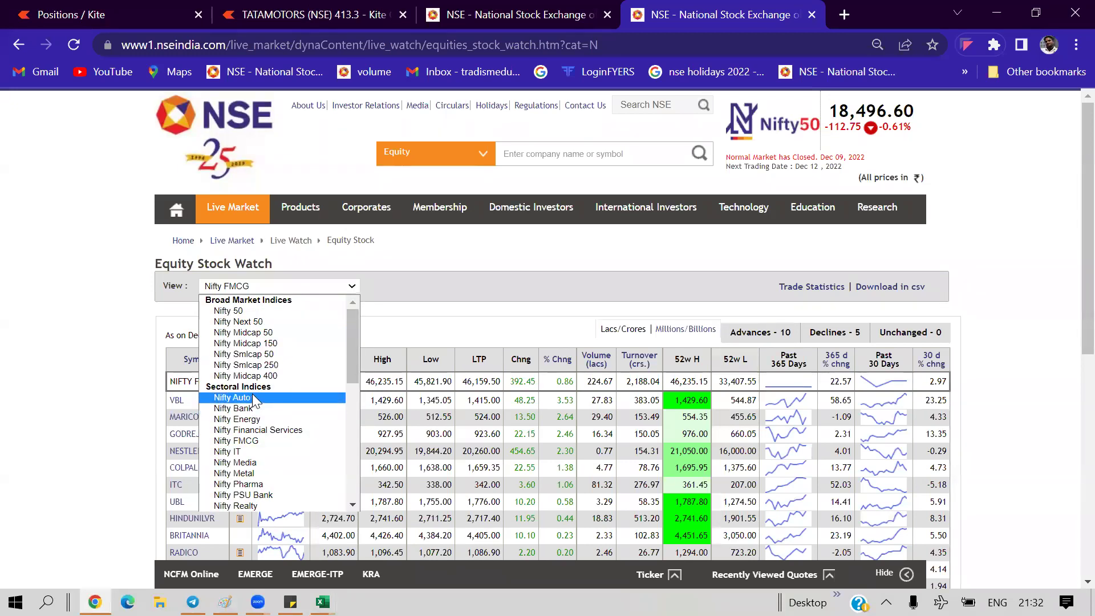
scroll(266, 395, down, 3)
scroll(256, 398, up, 3)
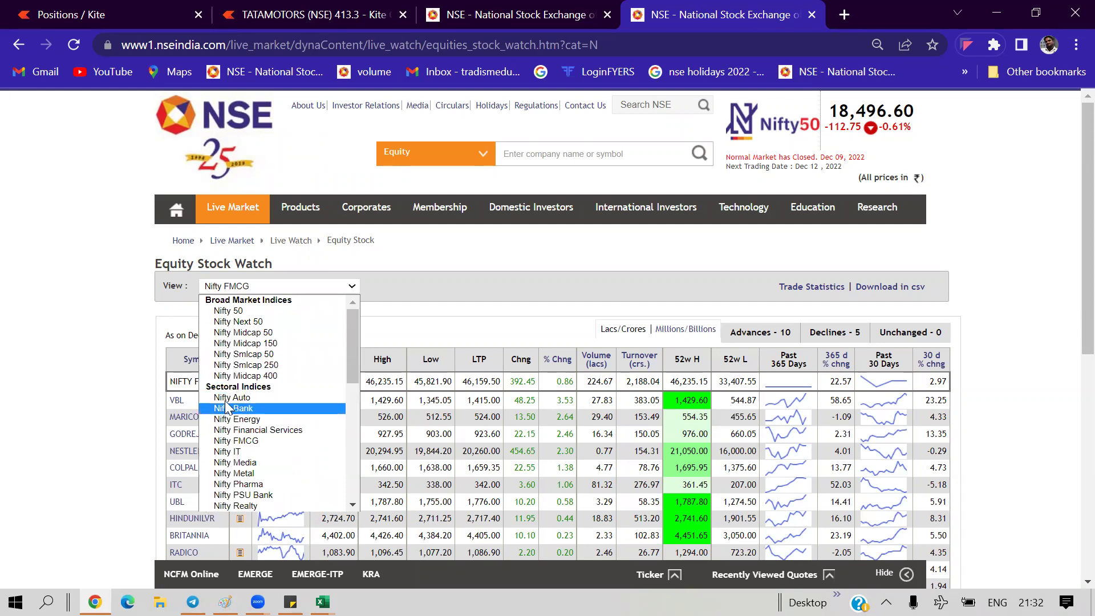
click(365, 431)
Step: Return to the data workbook and go through the header cells B1 to J1 one by one
key(alt+Tab)
click(121, 231)
click(127, 197)
click(188, 197)
click(263, 197)
click(343, 197)
click(402, 196)
click(457, 197)
click(511, 197)
click(555, 198)
click(622, 196)
Step: Switch back to the NSE page, examine the thematic and strategy indices on offer, and return to the data workbook
key(alt+Tab)
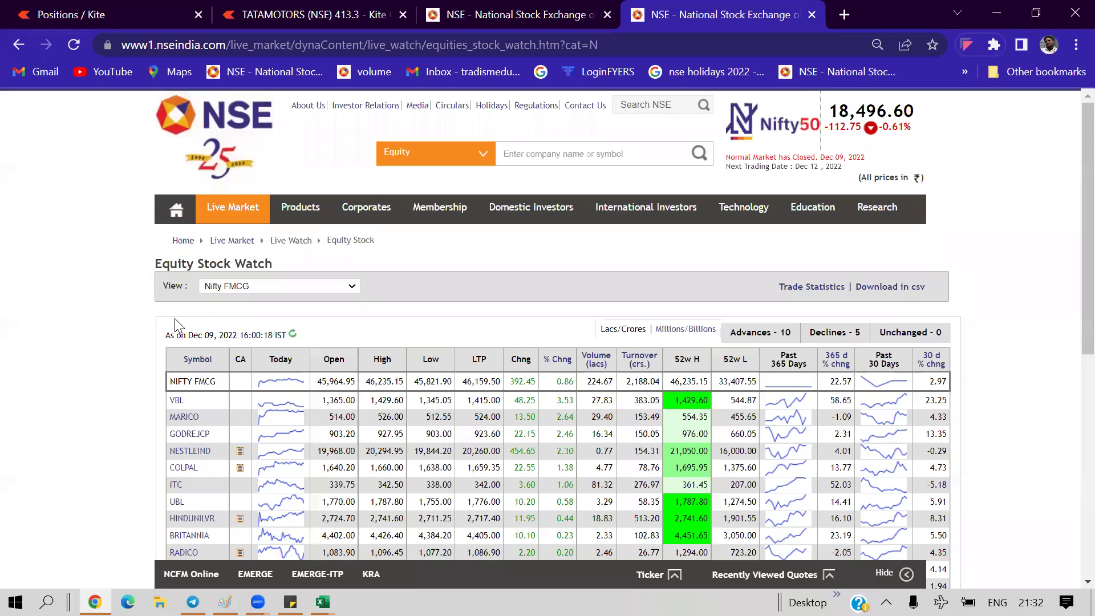
scroll(240, 360, up, 3)
click(285, 286)
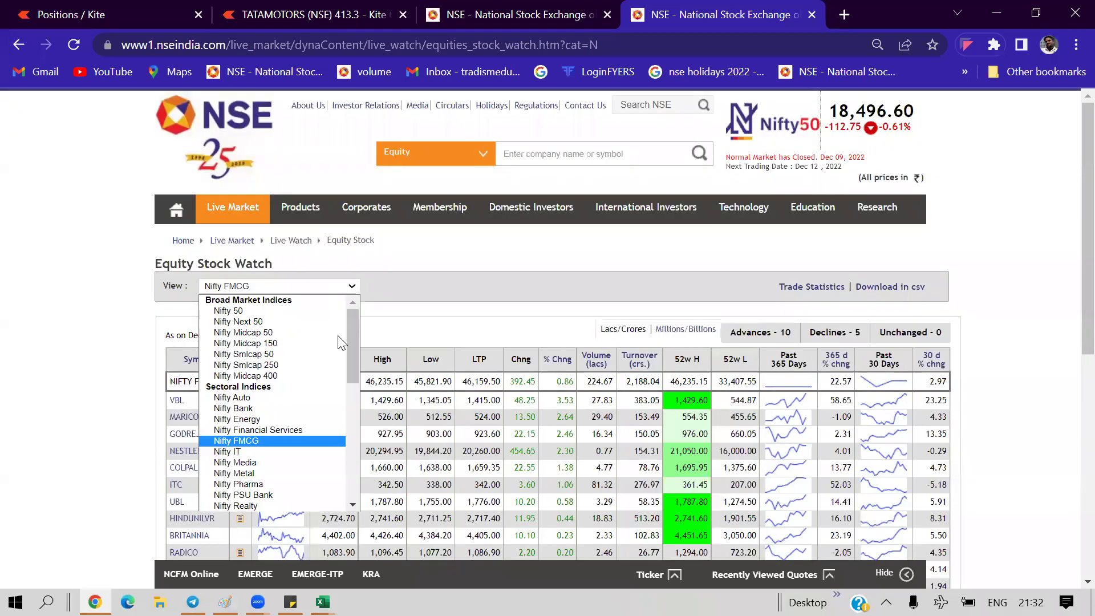
scroll(272, 405, down, 5)
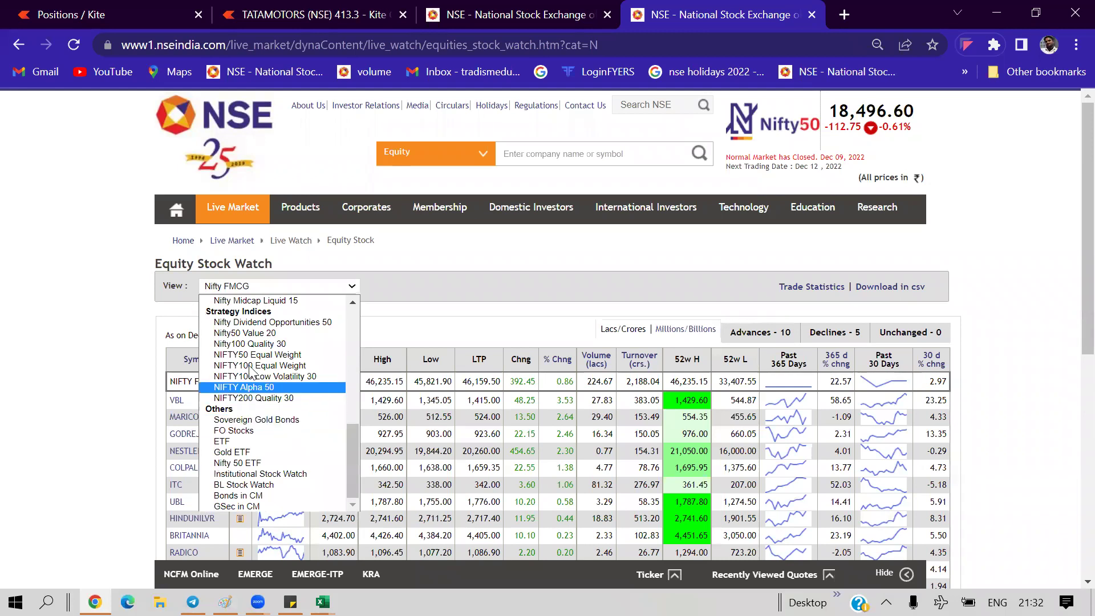
scroll(248, 336, up, 5)
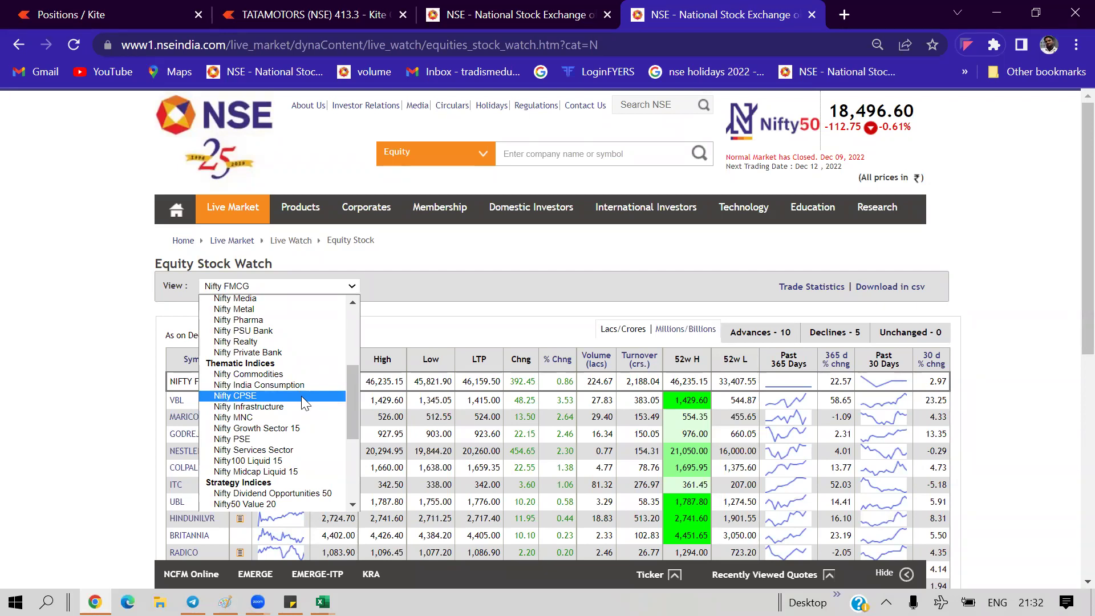
scroll(297, 388, up, 5)
key(alt+Tab)
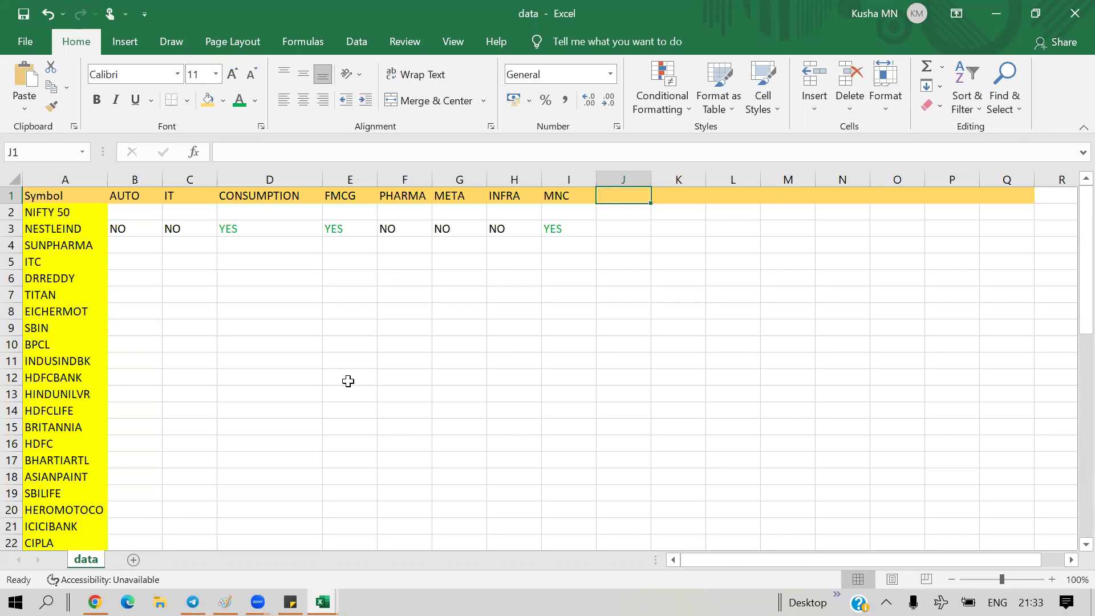
Step: Reopen the NSE page and compare its broad market, sectoral and thematic index names for further sector headings
key(alt+Tab)
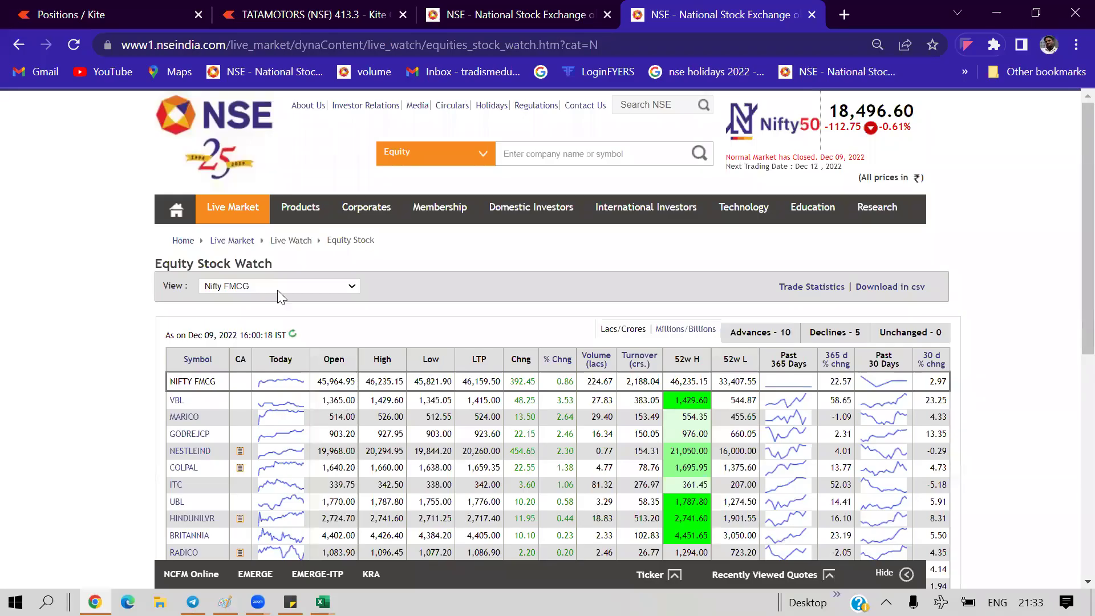
click(352, 286)
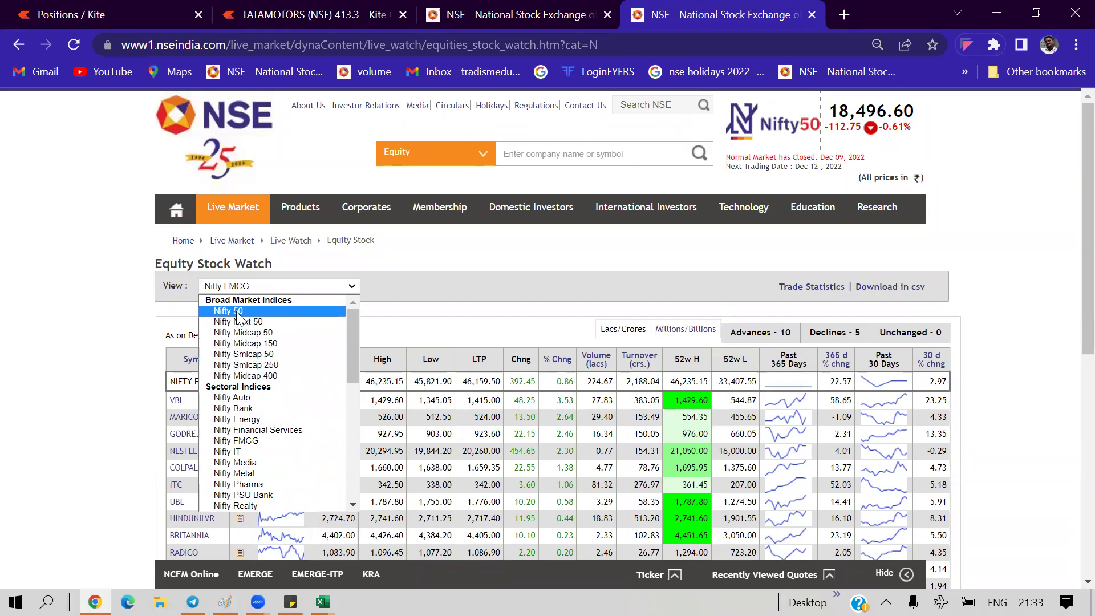
scroll(364, 337, down, 3)
scroll(359, 334, up, 3)
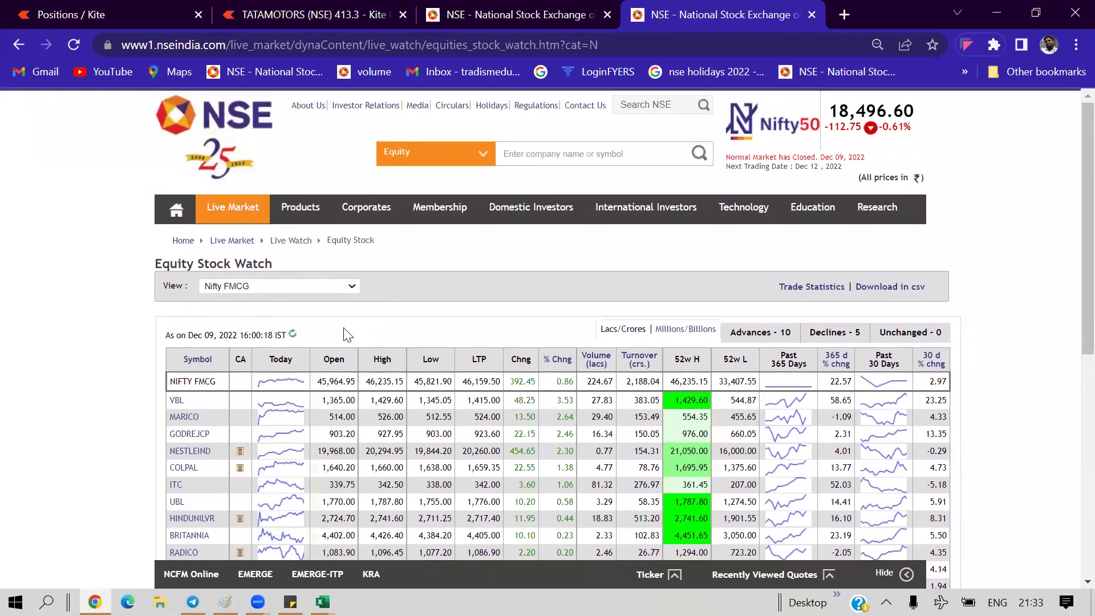
click(352, 287)
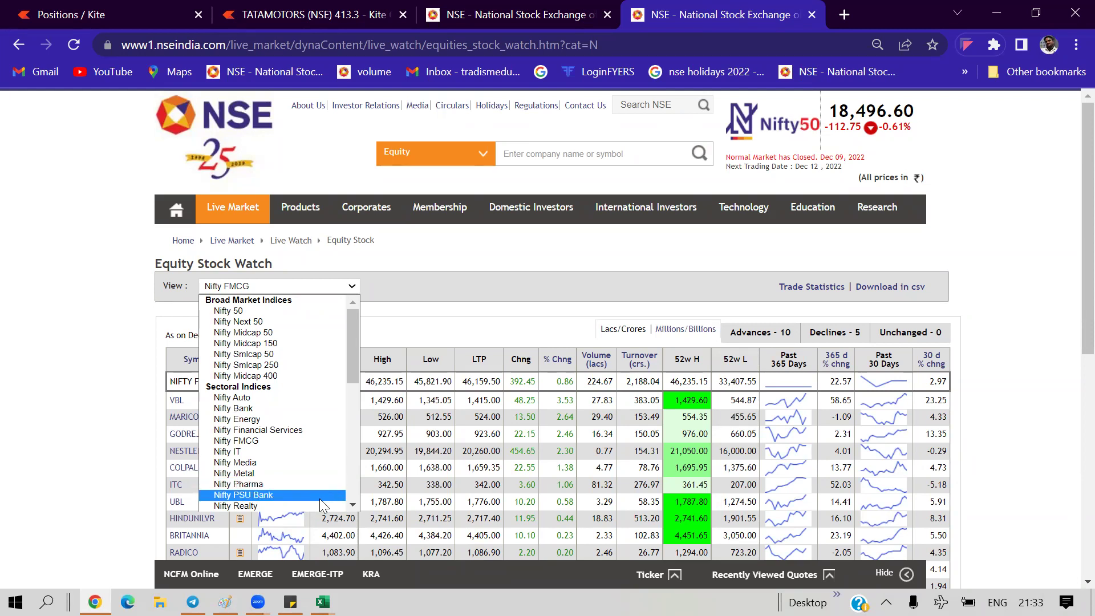
click(352, 503)
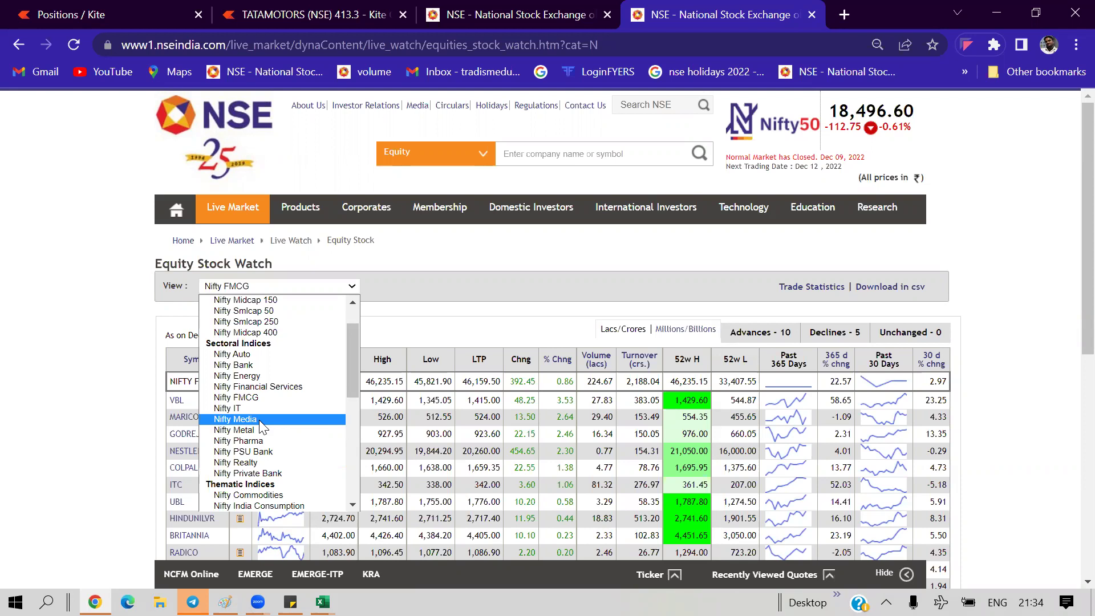
scroll(355, 509, down, 5)
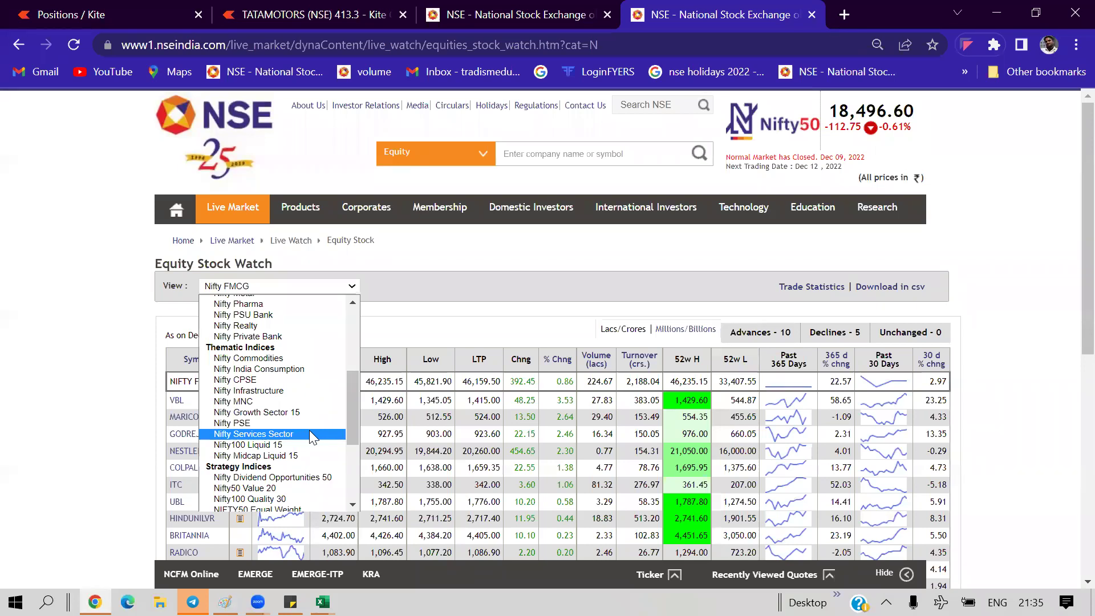
Step: Switch to the data workbook and review the symbols in column A, the row 1 headings and NESTLEIND's YES entries
click(323, 602)
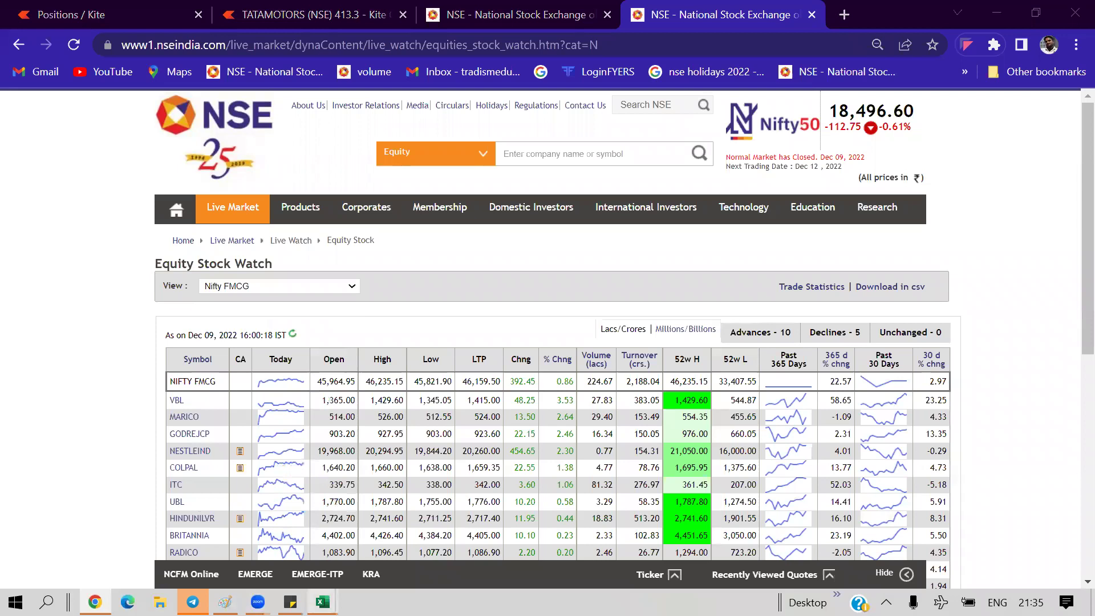
click(113, 562)
drag(54, 199, 41, 527)
drag(44, 196, 741, 197)
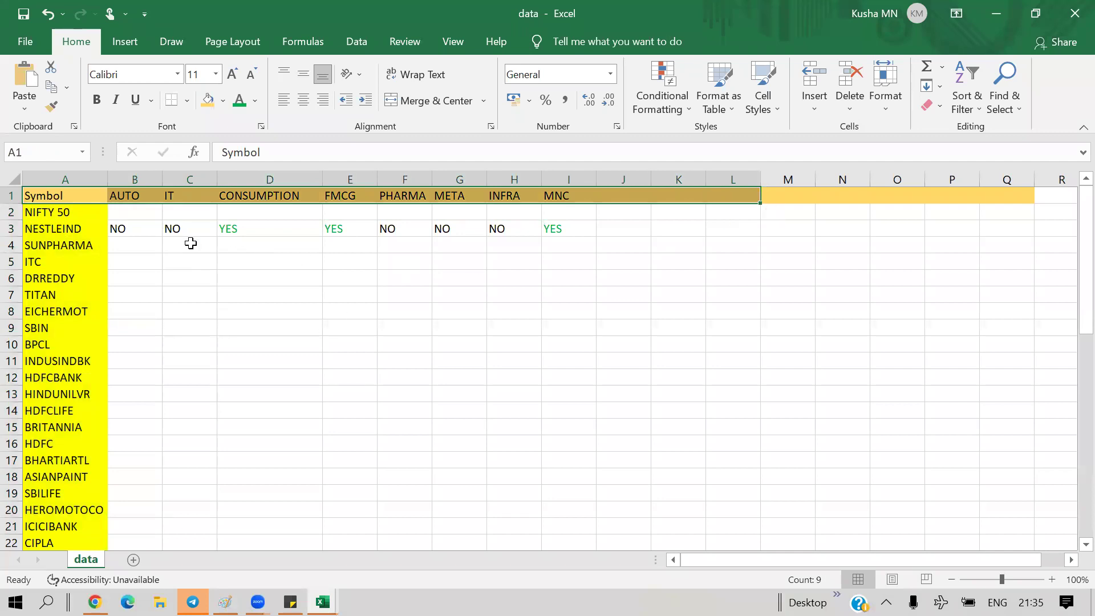
click(257, 227)
click(350, 228)
click(553, 228)
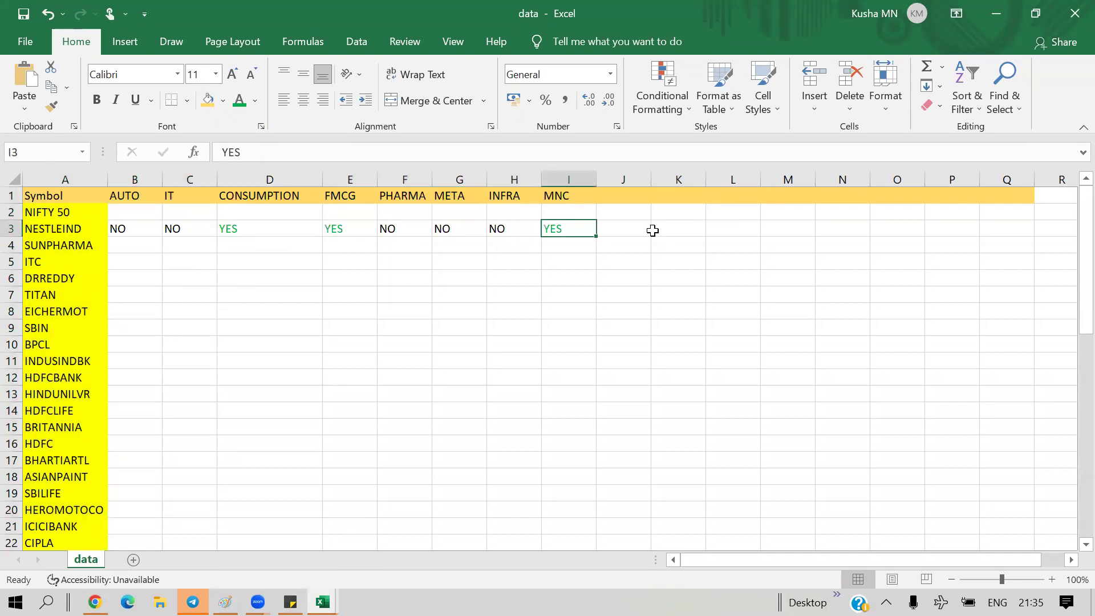
click(678, 230)
click(786, 231)
click(798, 395)
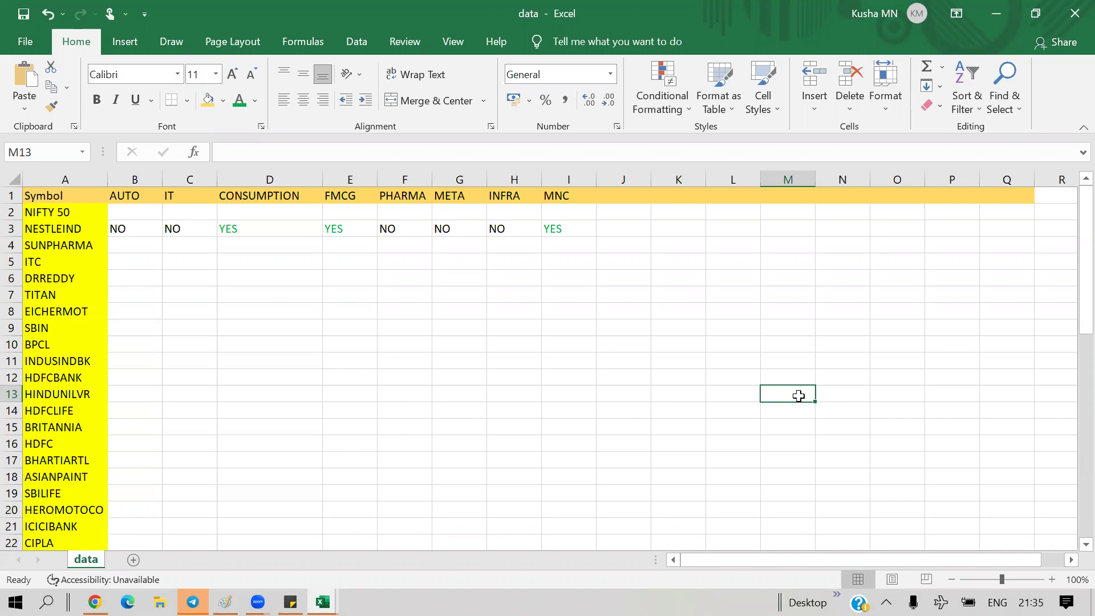
Step: Open NSE's Live Indices Watch in Chrome and examine its broad market, sectoral and strategy indices
click(95, 602)
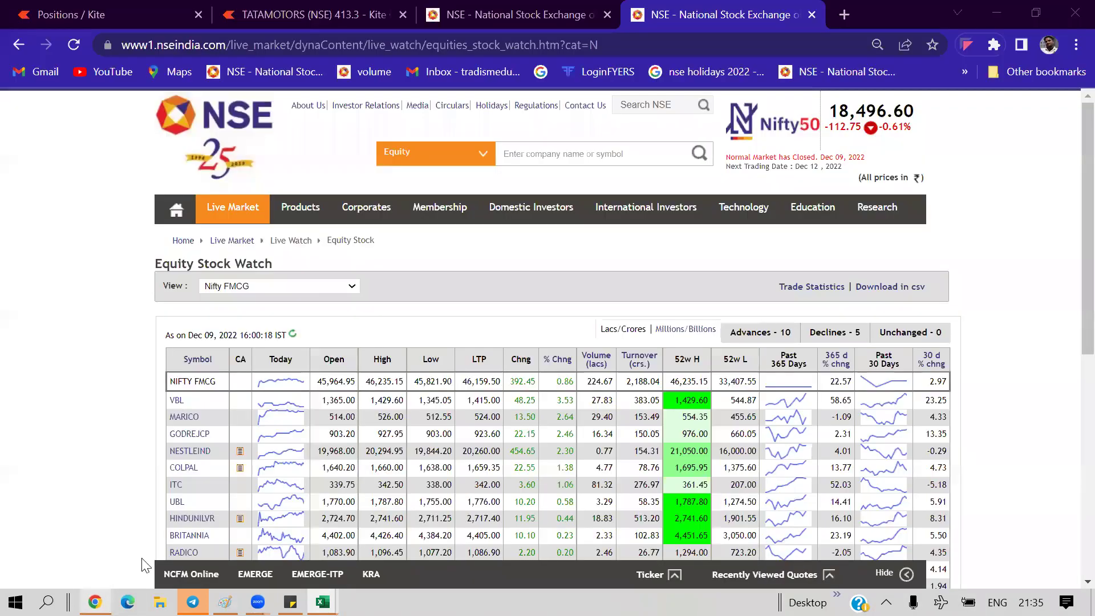
mouse_move(242, 216)
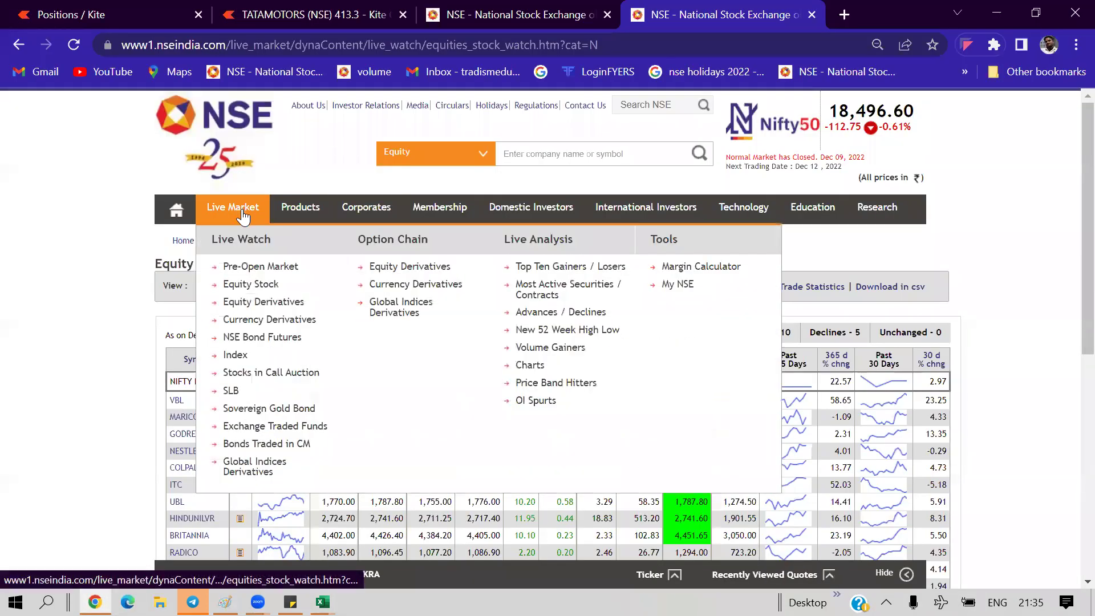
click(235, 356)
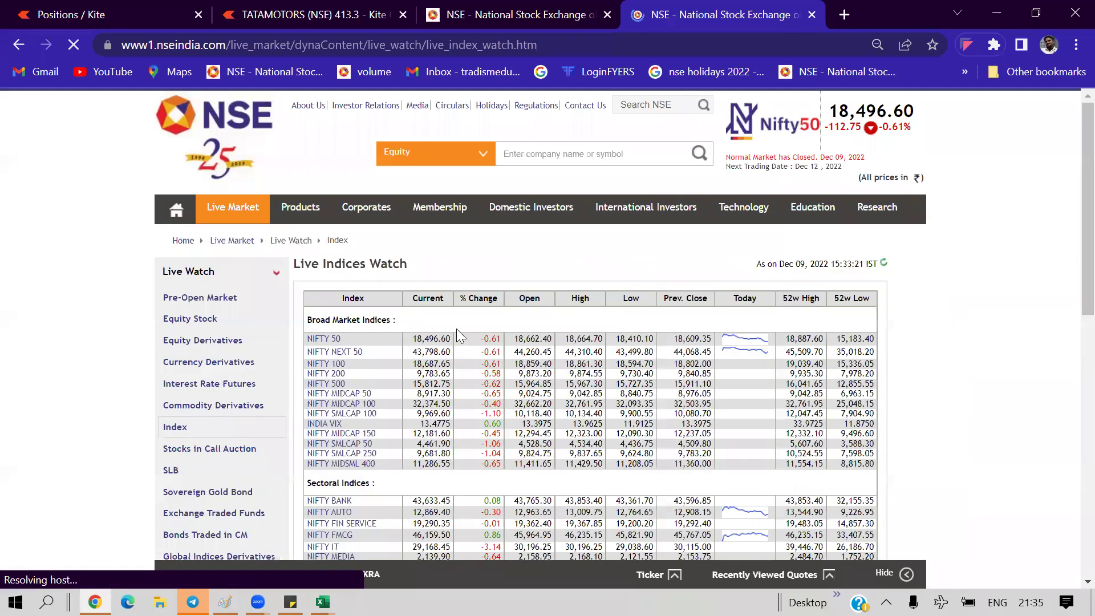
scroll(483, 363, down, 15)
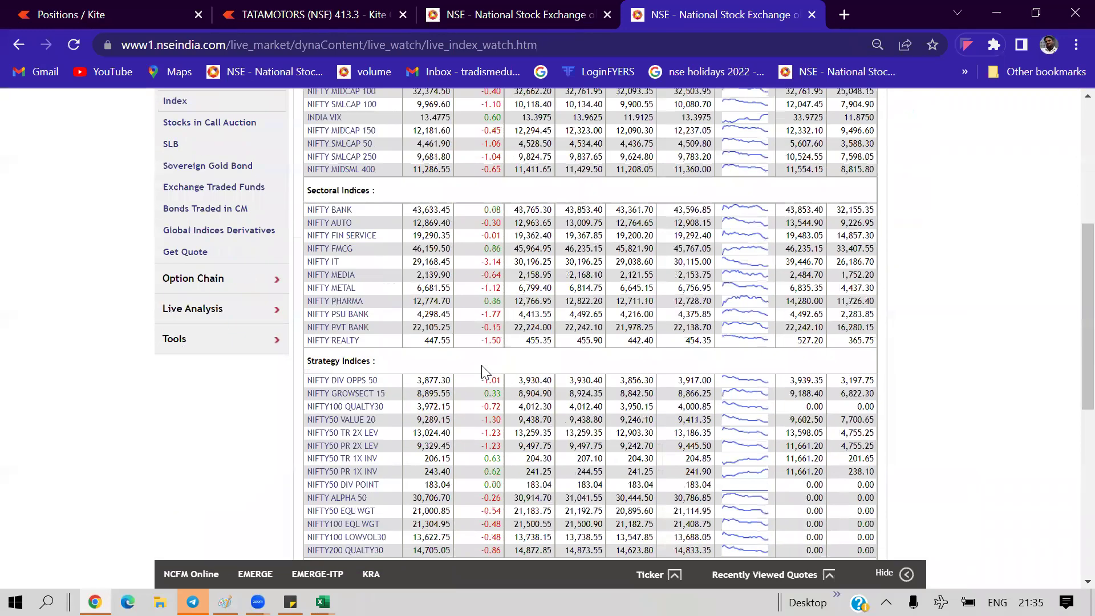
scroll(467, 410, up, 15)
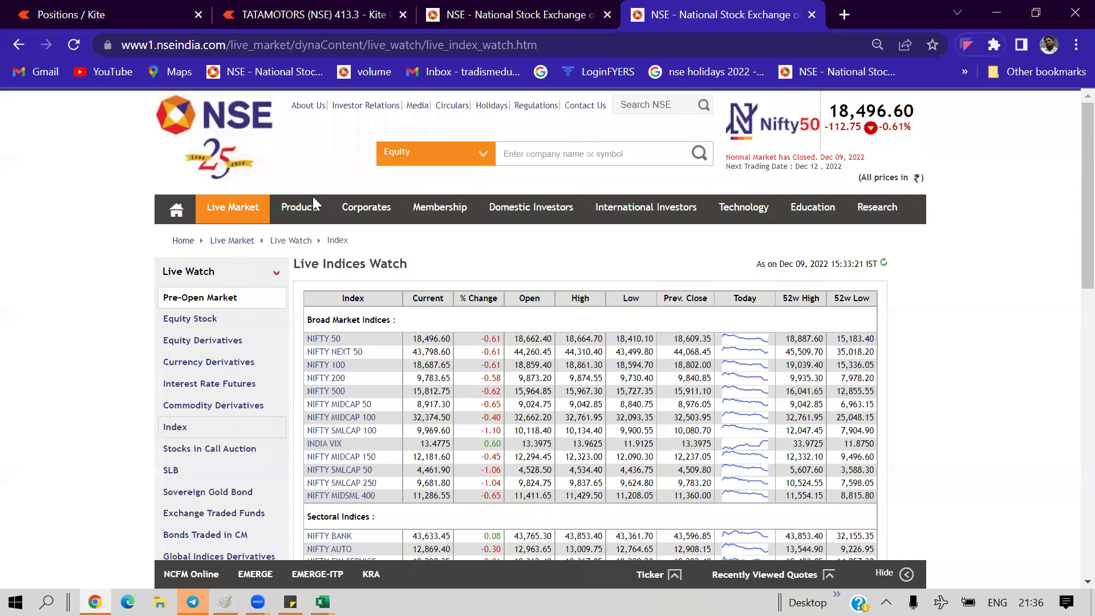
mouse_move(307, 213)
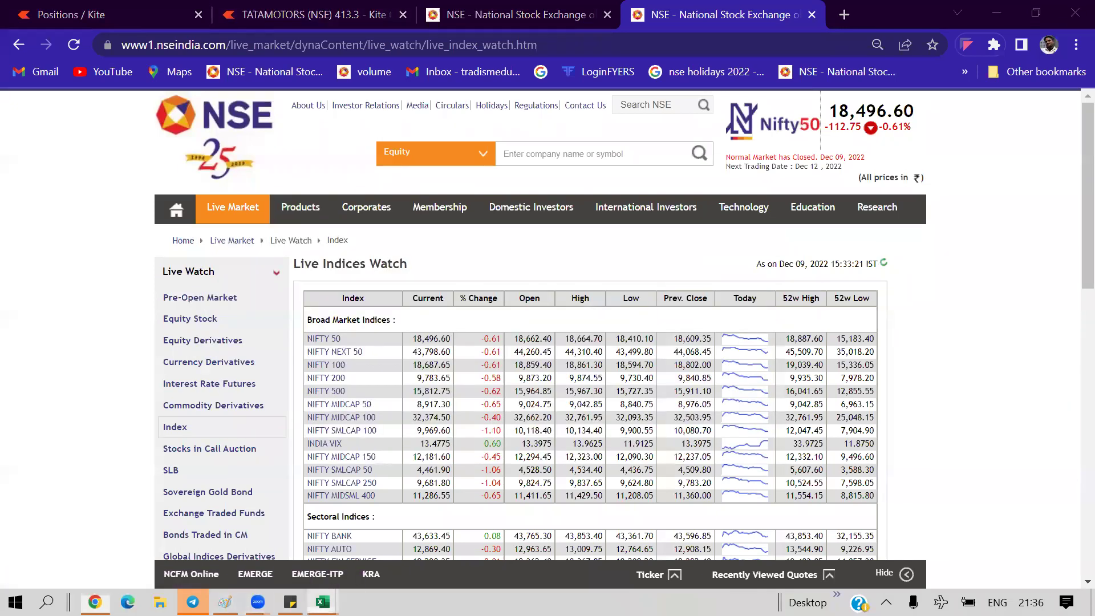
Step: Return to the data workbook and review NESTLEIND's completed classification in A3 to I3
mouse_move(323, 600)
click(122, 550)
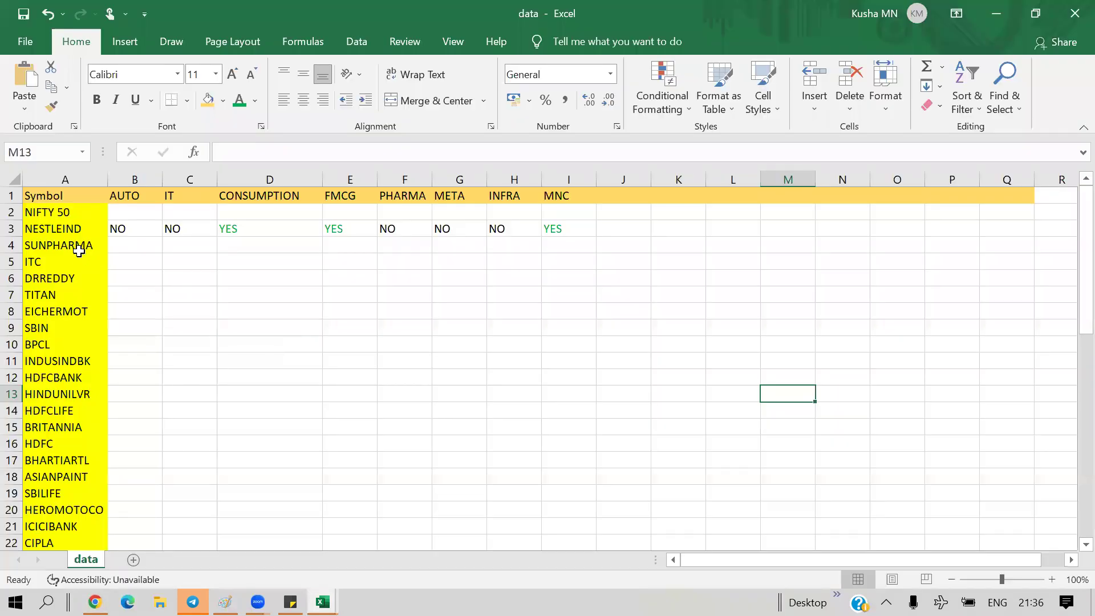
drag(47, 231, 562, 233)
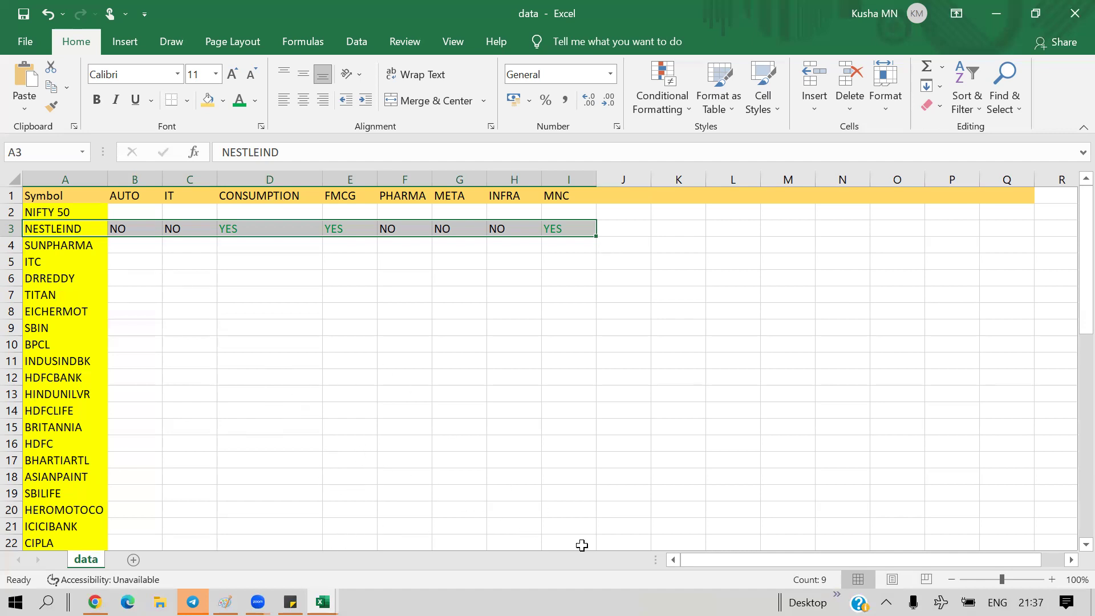
click(260, 378)
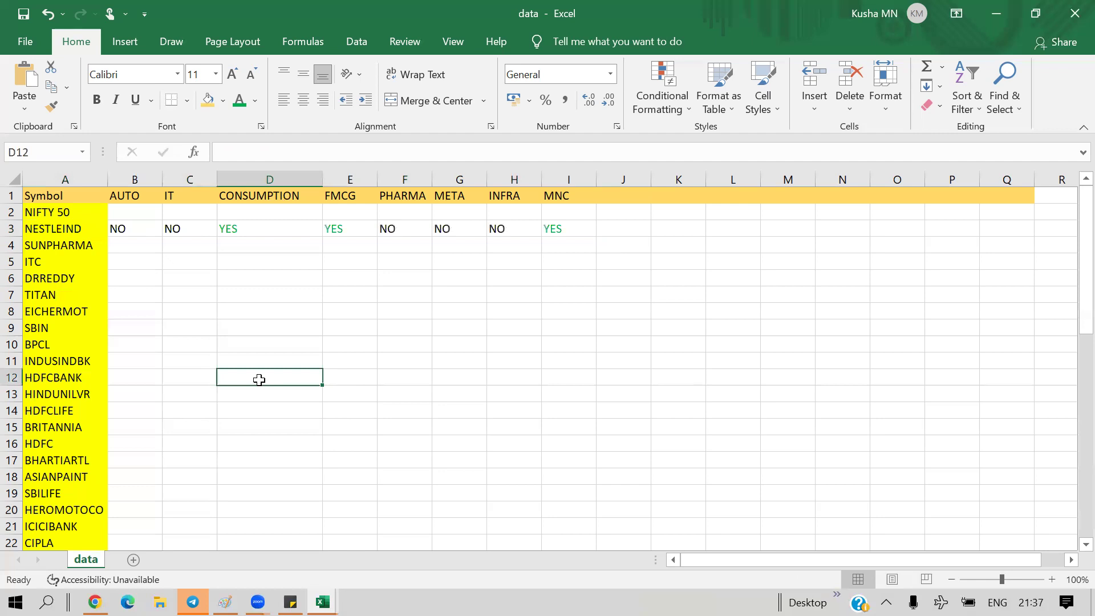